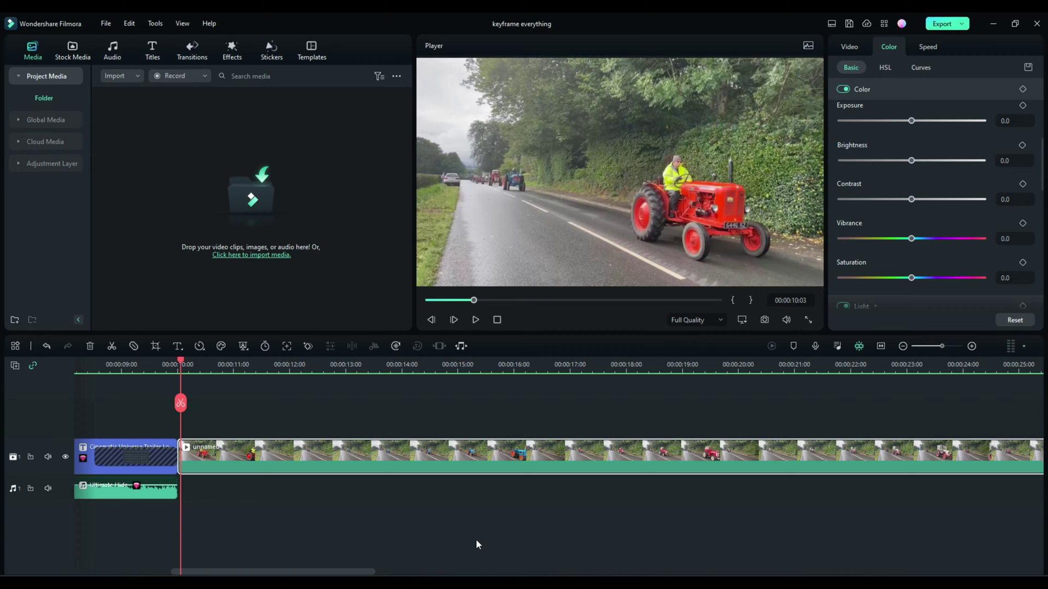
Show the tractor clip's video transform settings: scale 100%, position 0, rotation 0°.
{"action": "left_click", "coordinate": [849, 46]}
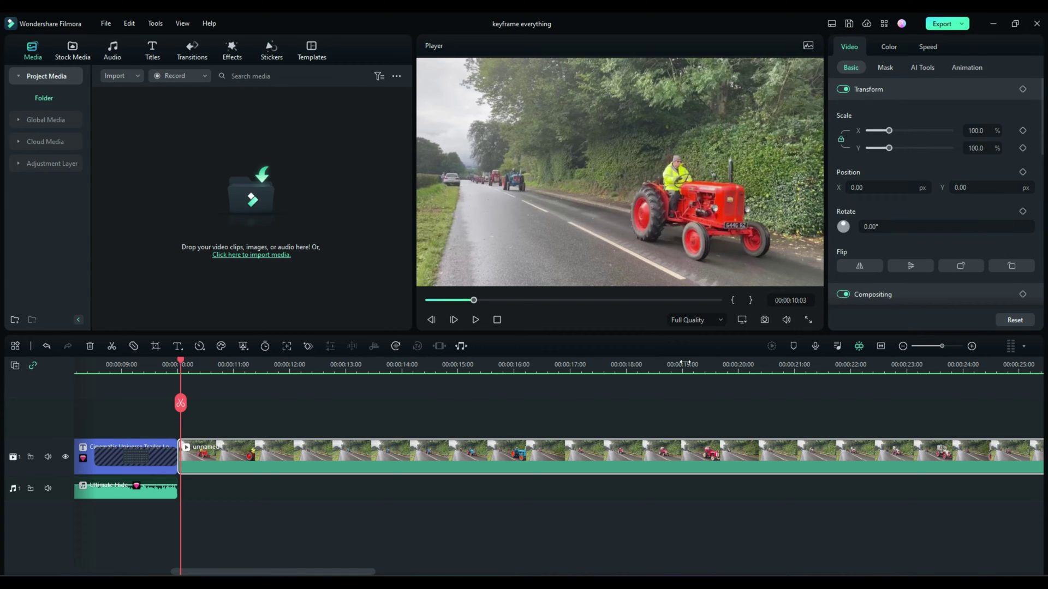
Move the playhead to the tractor clip's first frame at 00:00:10:00 and show its colour adjustments.
{"action": "left_click", "coordinate": [832, 24]}
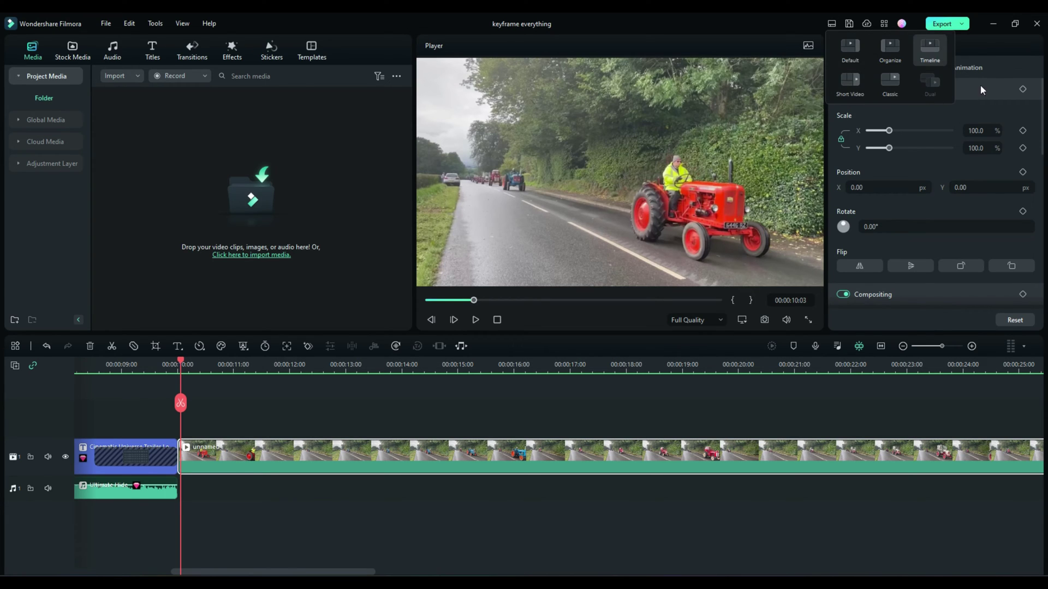
{"action": "left_click", "coordinate": [992, 45]}
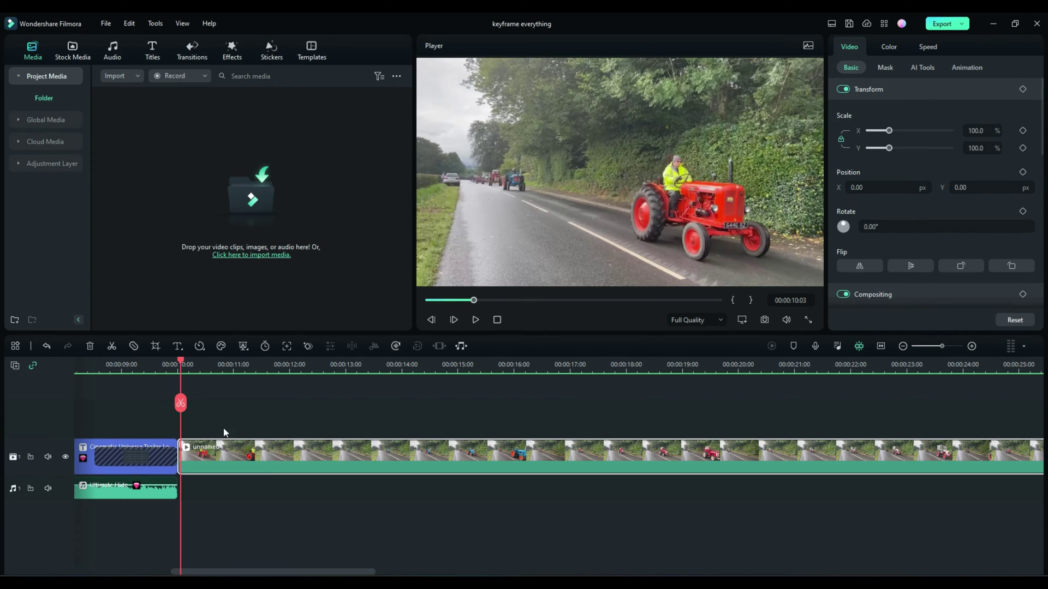
{"action": "mouse_move", "coordinate": [180, 361]}
{"action": "left_mouse_down"}
{"action": "mouse_move", "coordinate": [220, 362]}
{"action": "mouse_move", "coordinate": [191, 360]}
{"action": "left_mouse_up"}
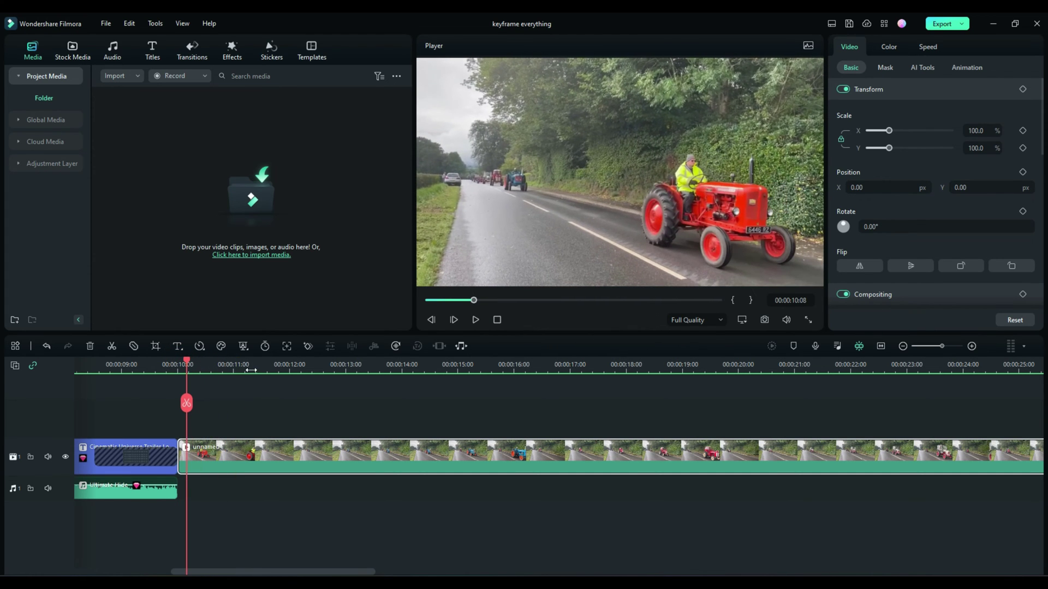
{"action": "scroll", "coordinate": [252, 371], "scroll_direction": "up", "scroll_amount": 3}
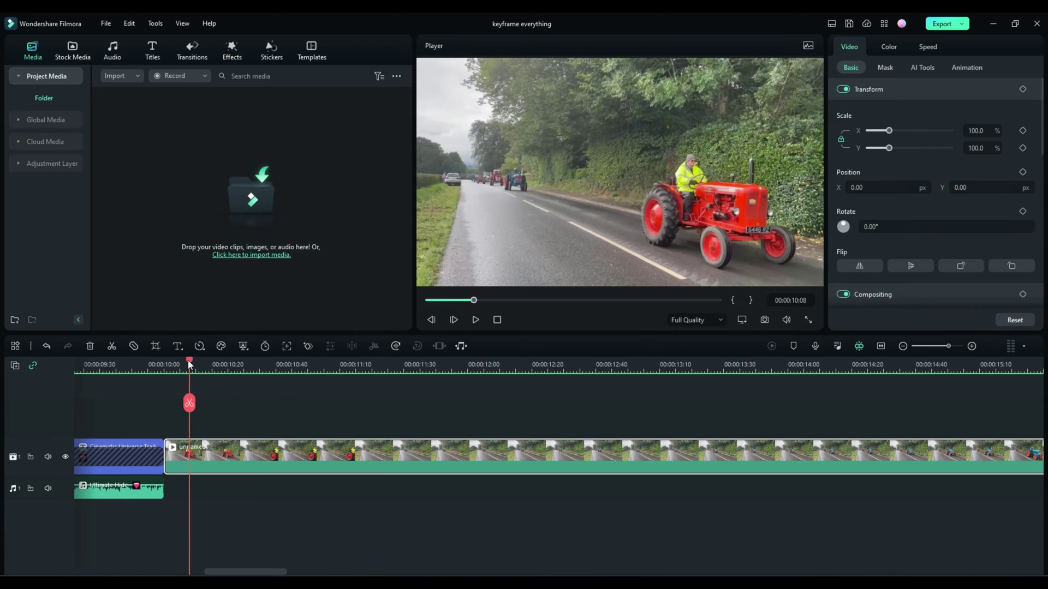
{"action": "left_click_drag", "start_coordinate": [189, 363], "coordinate": [164, 363]}
{"action": "left_click", "coordinate": [889, 48]}
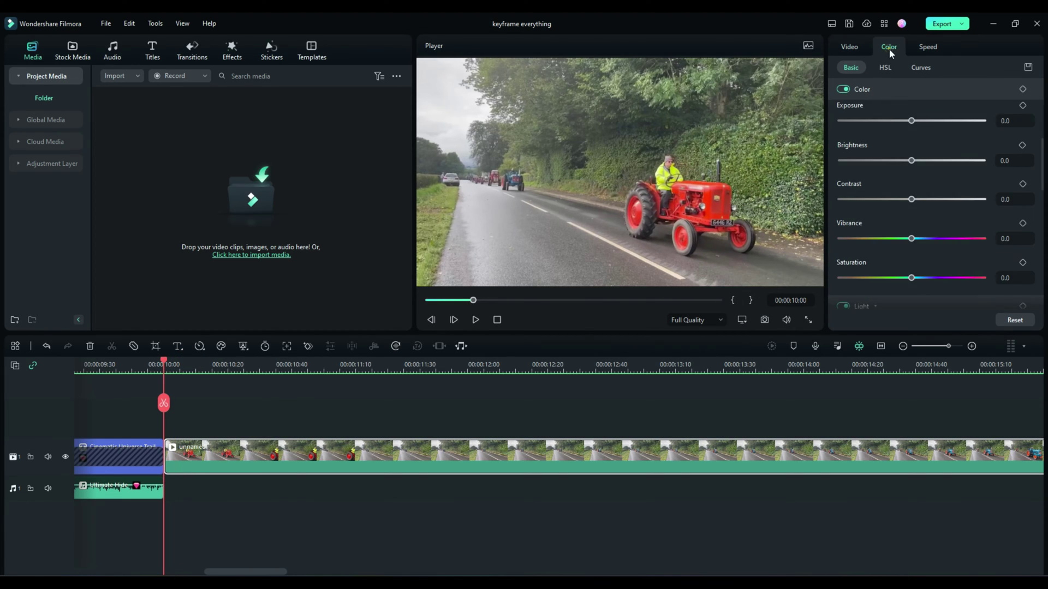
Step to the clip start at 00:00:10:00, then add and remove the all-colour keyframe.
{"action": "left_click", "coordinate": [432, 320]}
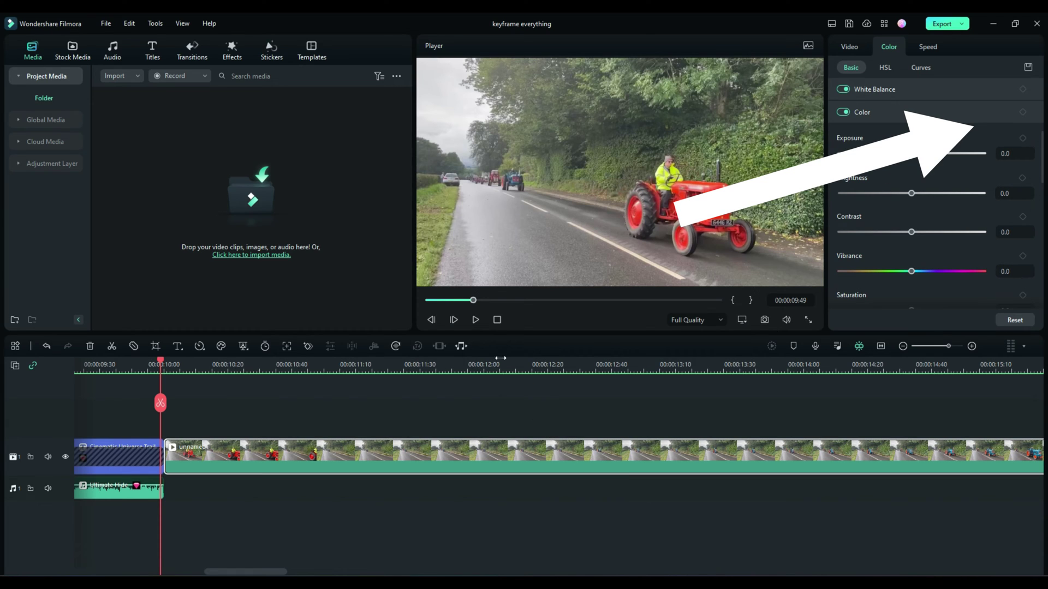
{"action": "left_click", "coordinate": [453, 322]}
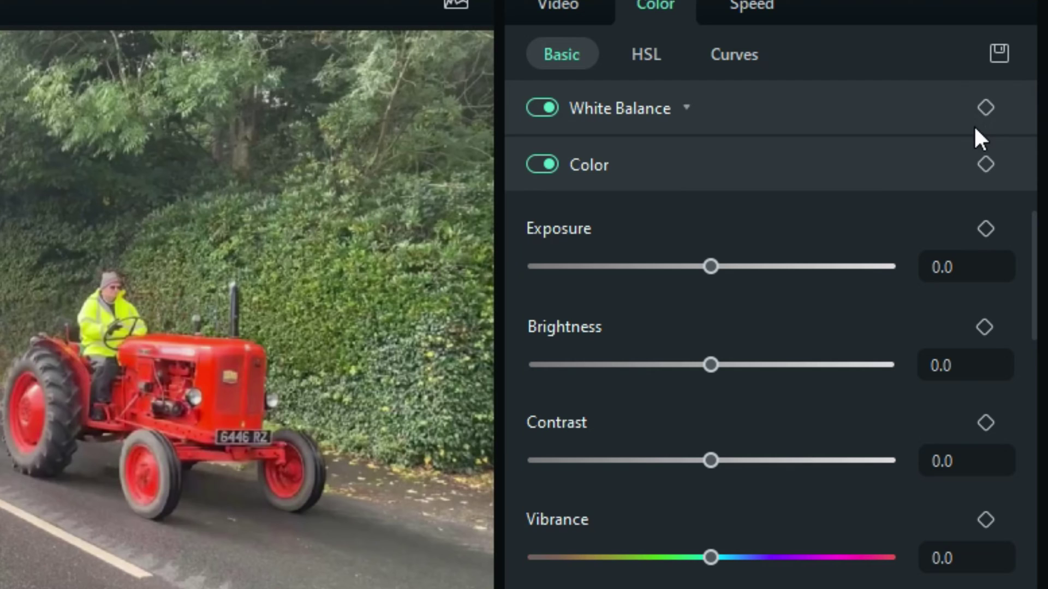
{"action": "left_click", "coordinate": [984, 165]}
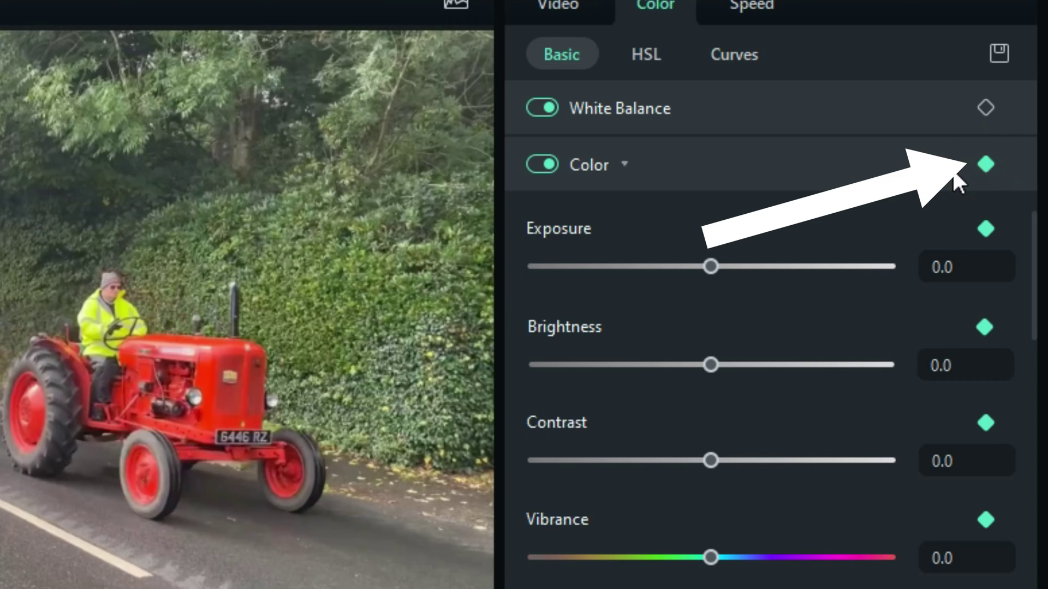
{"action": "scroll", "coordinate": [835, 333], "scroll_direction": "down", "scroll_amount": 5}
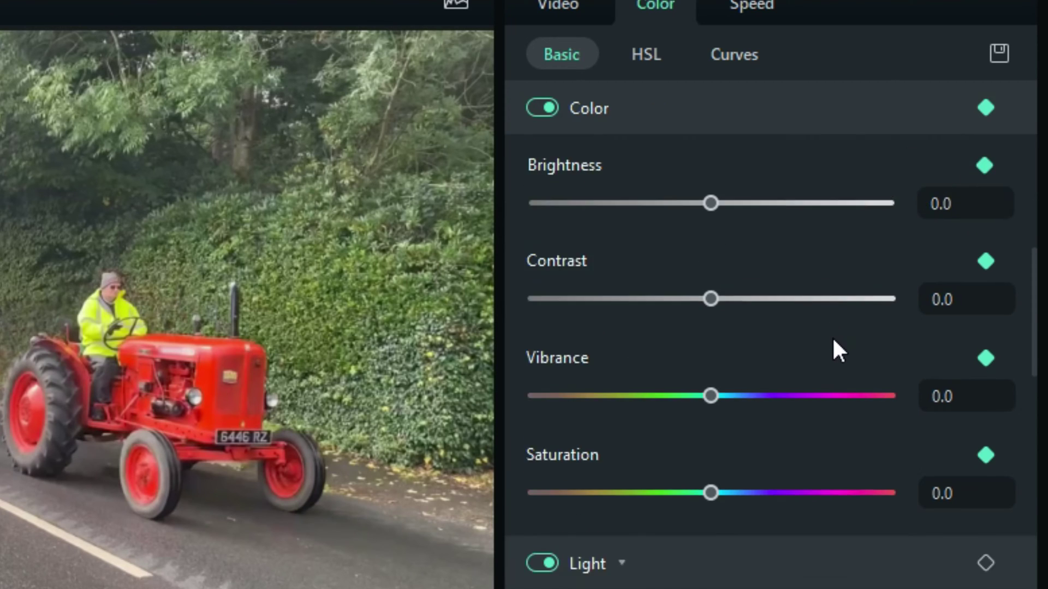
{"action": "scroll", "coordinate": [843, 409], "scroll_direction": "down", "scroll_amount": 3}
{"action": "scroll", "coordinate": [852, 431], "scroll_direction": "up", "scroll_amount": 6}
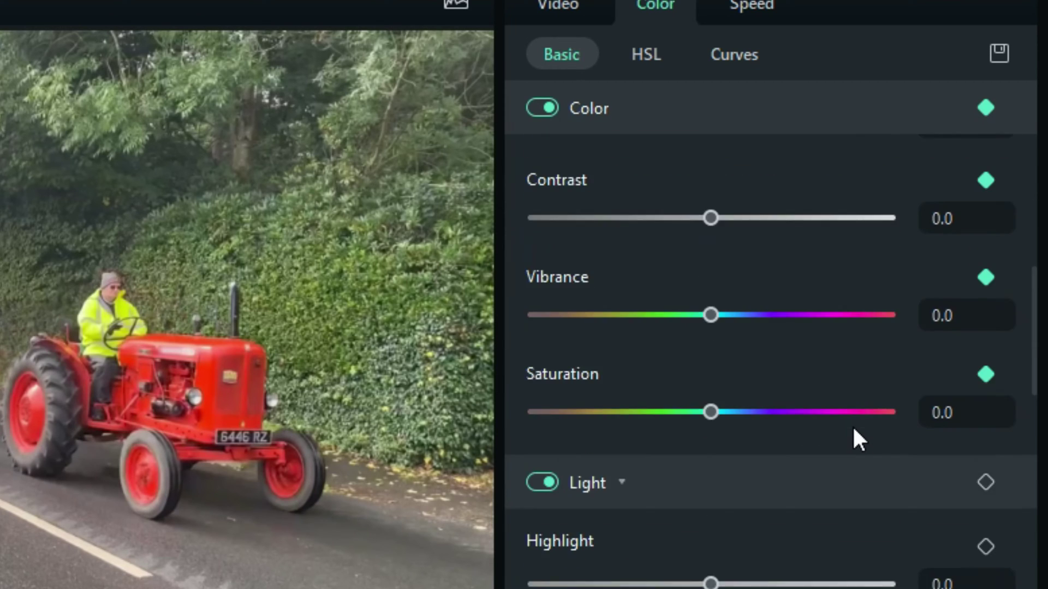
{"action": "scroll", "coordinate": [853, 424], "scroll_direction": "up", "scroll_amount": 2}
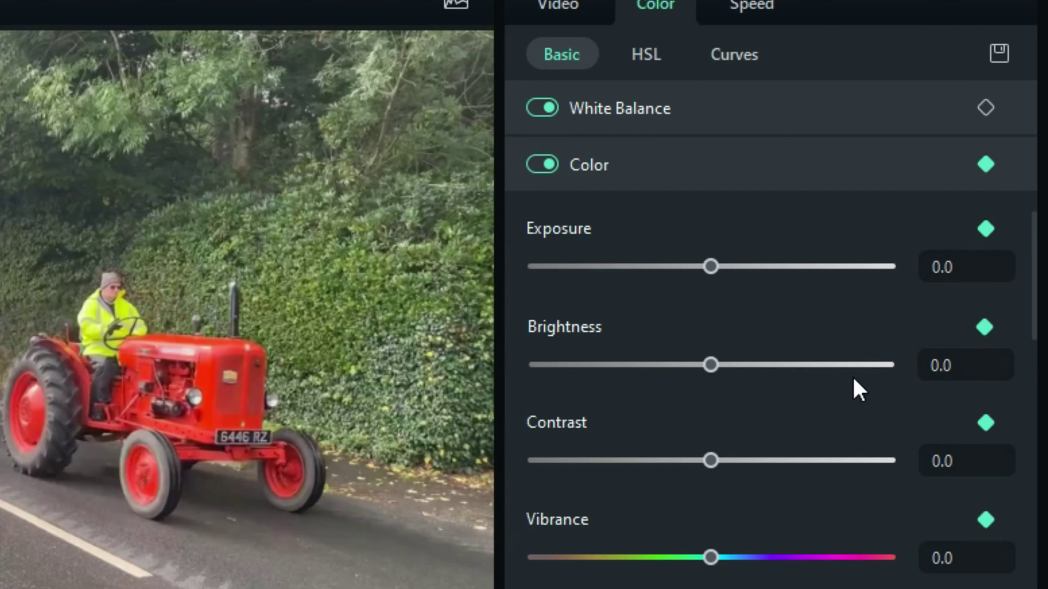
{"action": "left_click", "coordinate": [987, 164]}
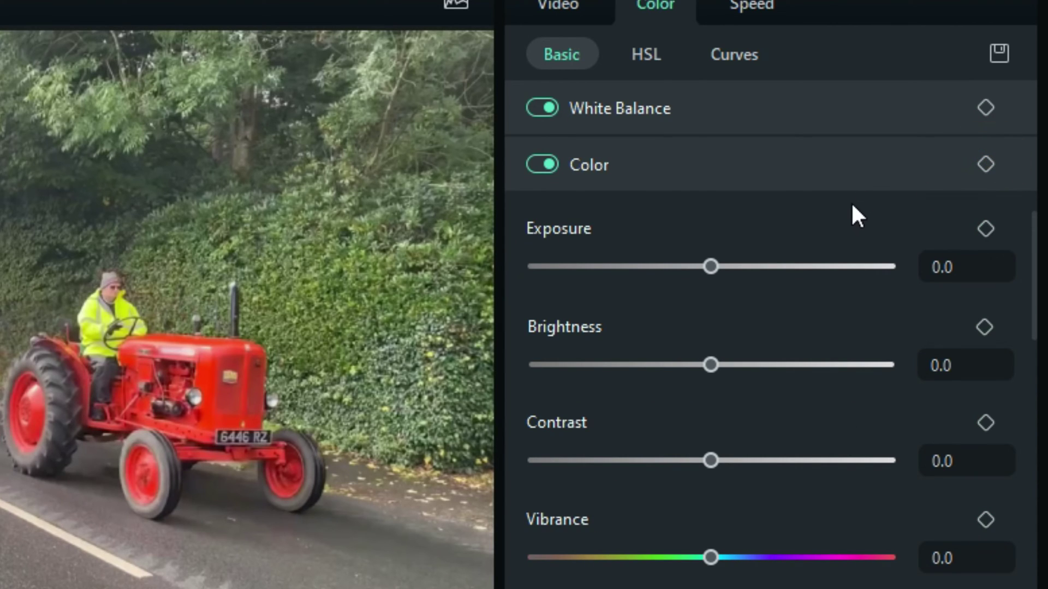
{"action": "scroll", "coordinate": [832, 298], "scroll_direction": "down", "scroll_amount": 1}
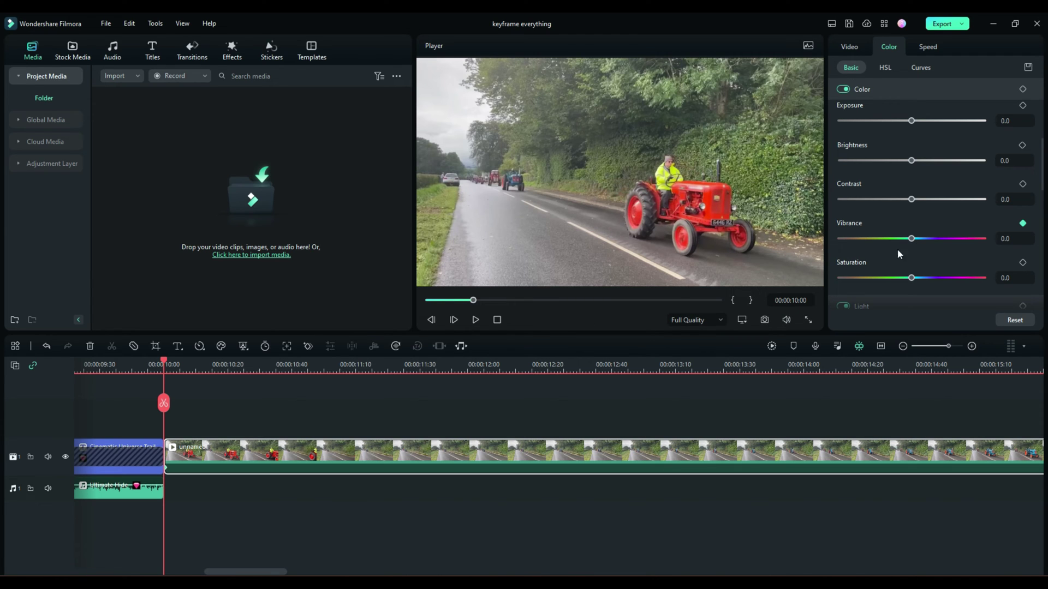
Raise Vibrance to 100 at the start, then keyframe Vibrance at 0 at 00:00:10:49.
{"action": "left_click_drag", "start_coordinate": [911, 239], "coordinate": [989, 240]}
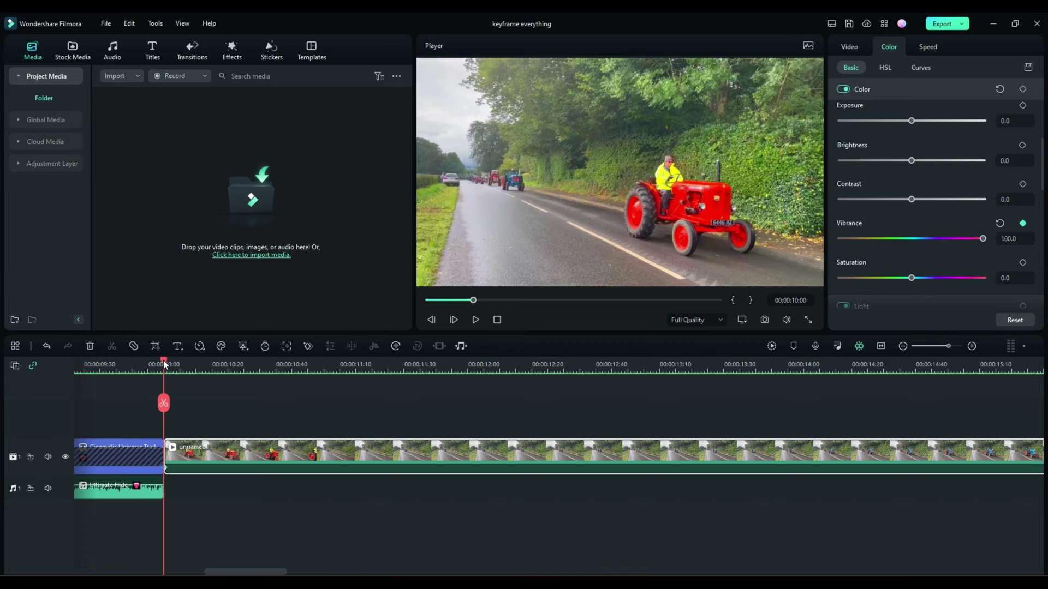
{"action": "left_click_drag", "start_coordinate": [163, 360], "coordinate": [322, 413]}
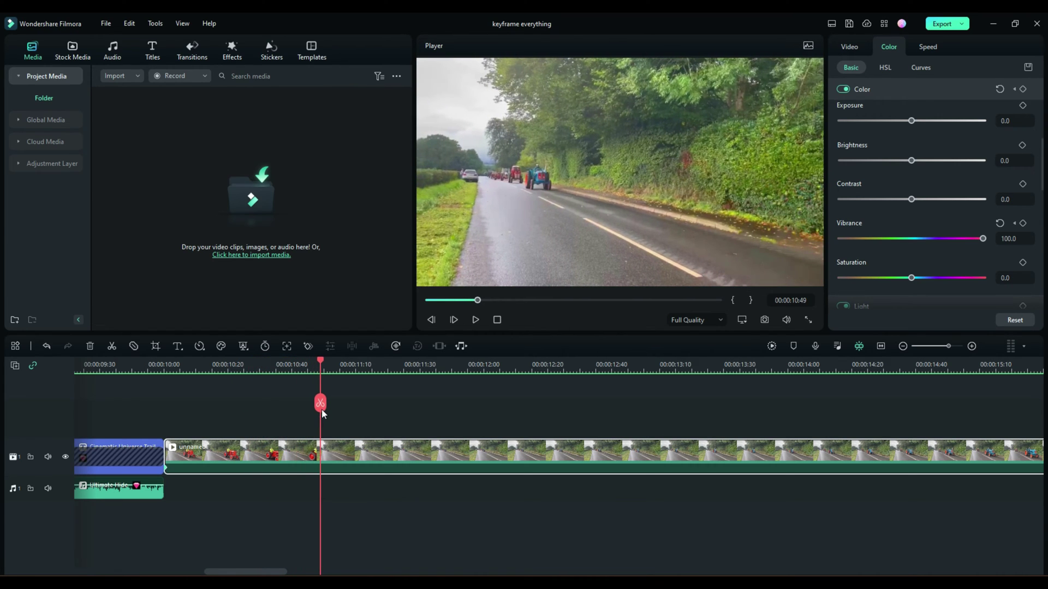
{"action": "left_click", "coordinate": [1023, 223]}
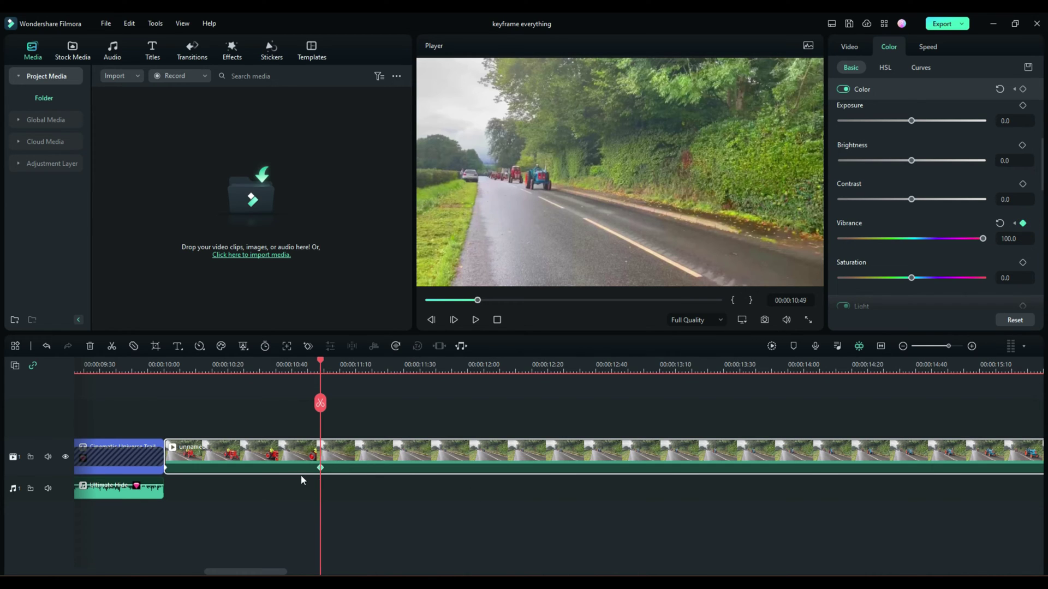
{"action": "left_click", "coordinate": [1000, 224]}
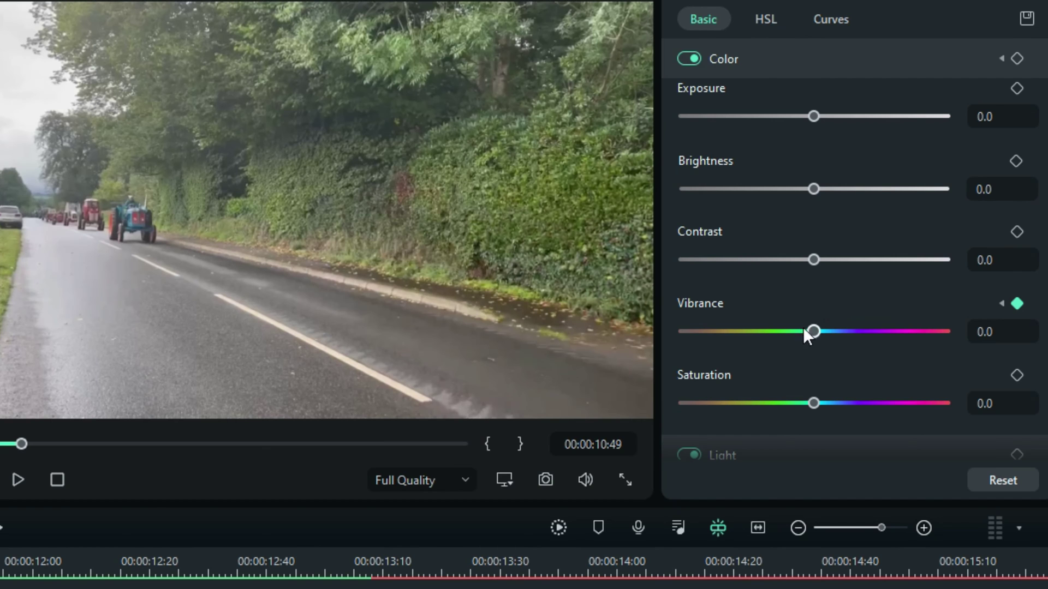
{"action": "mouse_move", "coordinate": [813, 331]}
{"action": "left_mouse_down"}
{"action": "mouse_move", "coordinate": [950, 331]}
{"action": "mouse_move", "coordinate": [817, 331]}
{"action": "left_mouse_up"}
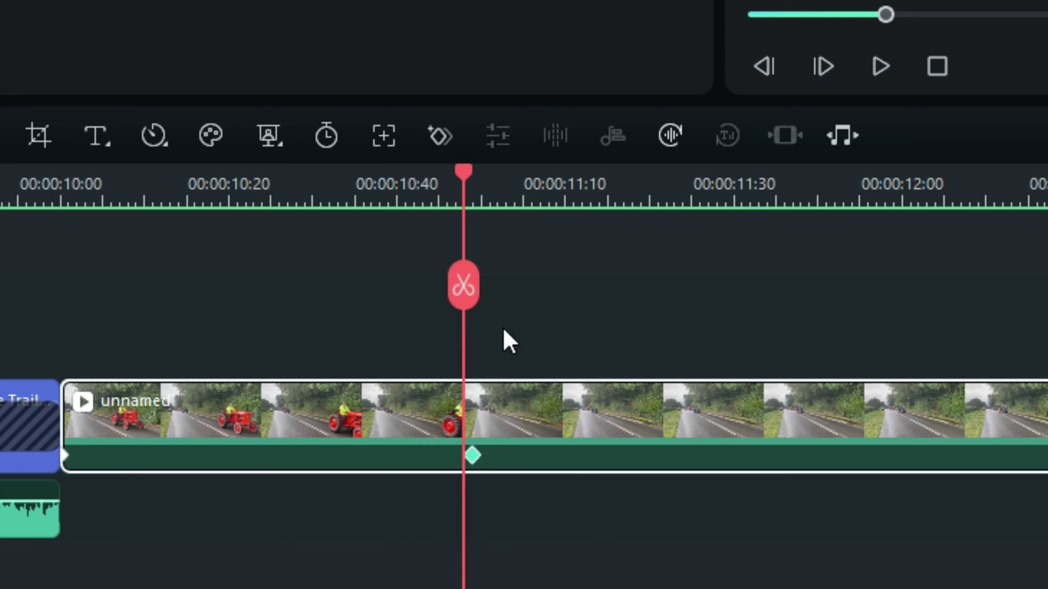
Jump between the Vibrance keyframes to verify 100 at the start and 0 at 10:49.
{"action": "left_click_drag", "start_coordinate": [470, 180], "coordinate": [254, 180]}
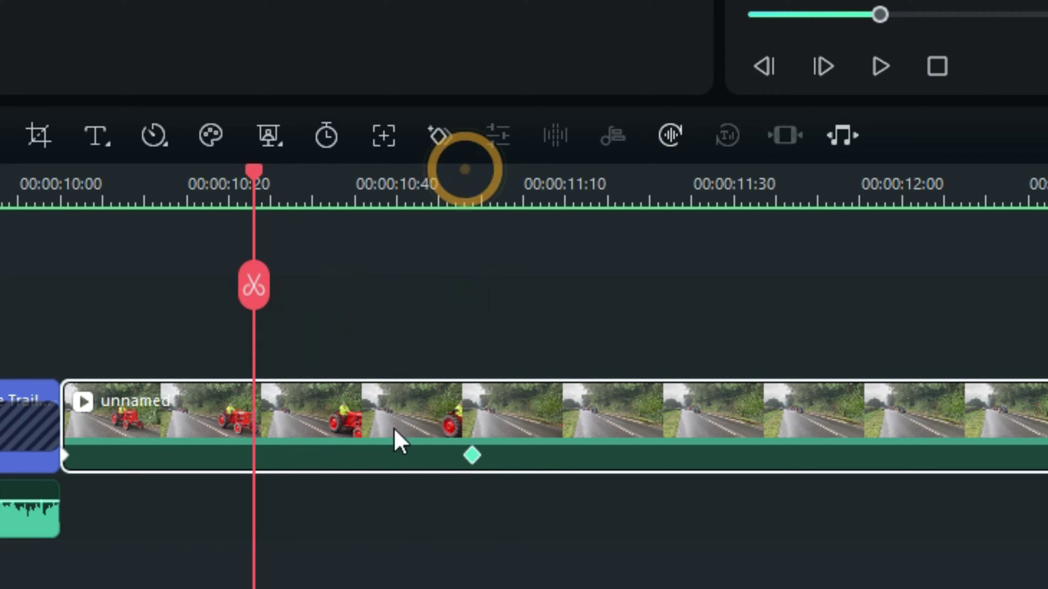
{"action": "left_click", "coordinate": [473, 459]}
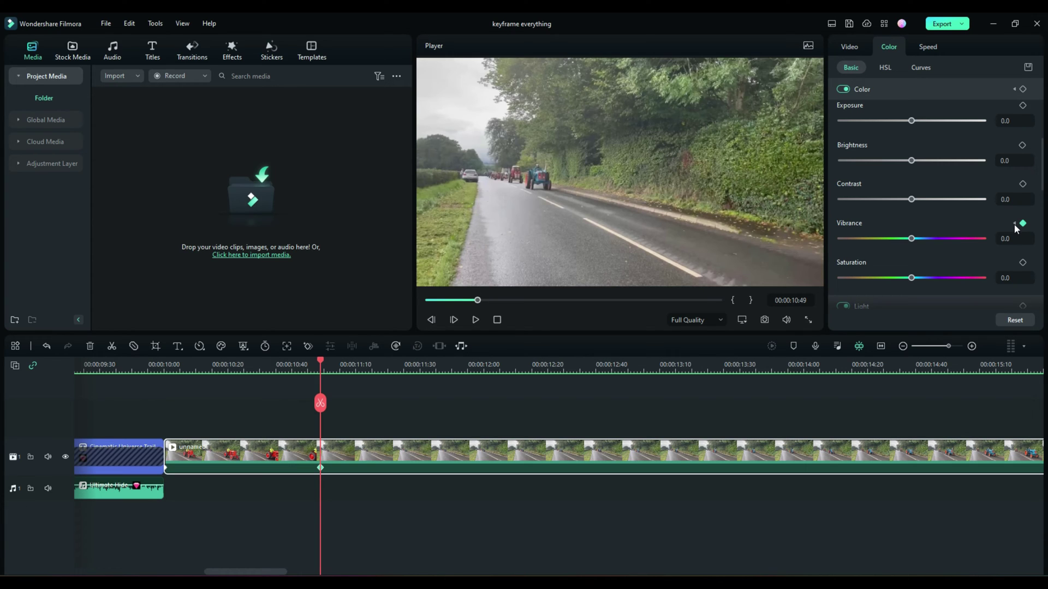
{"action": "left_click", "coordinate": [1014, 224]}
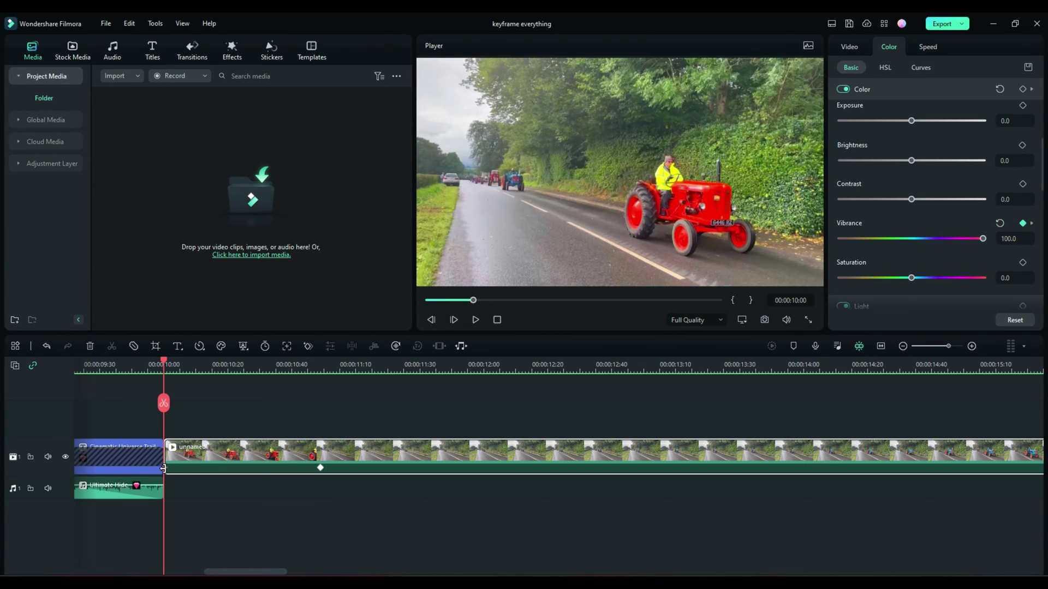
{"action": "left_click", "coordinate": [1032, 224]}
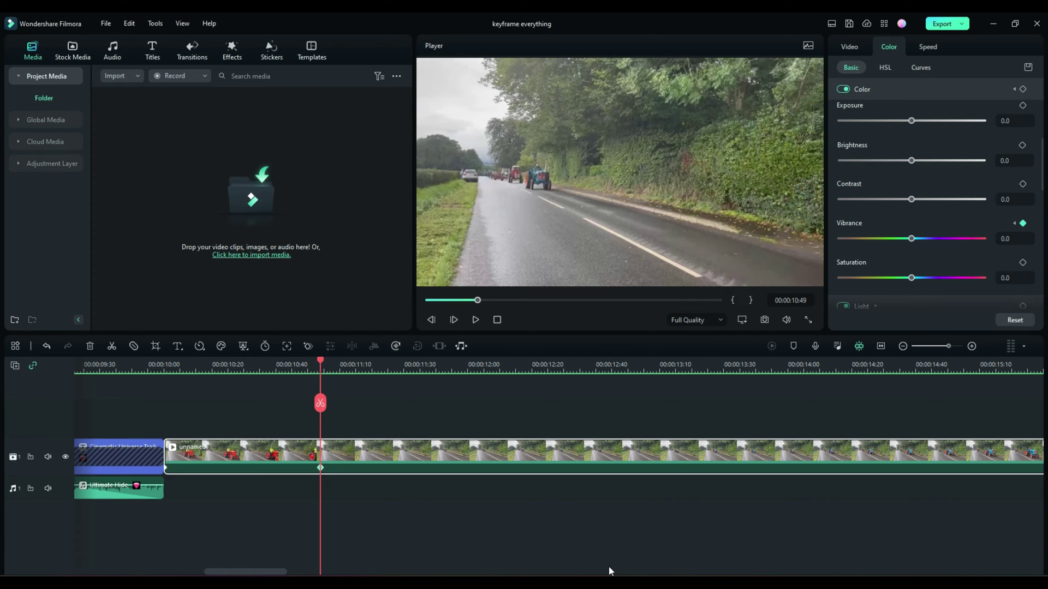
{"action": "left_click", "coordinate": [846, 50]}
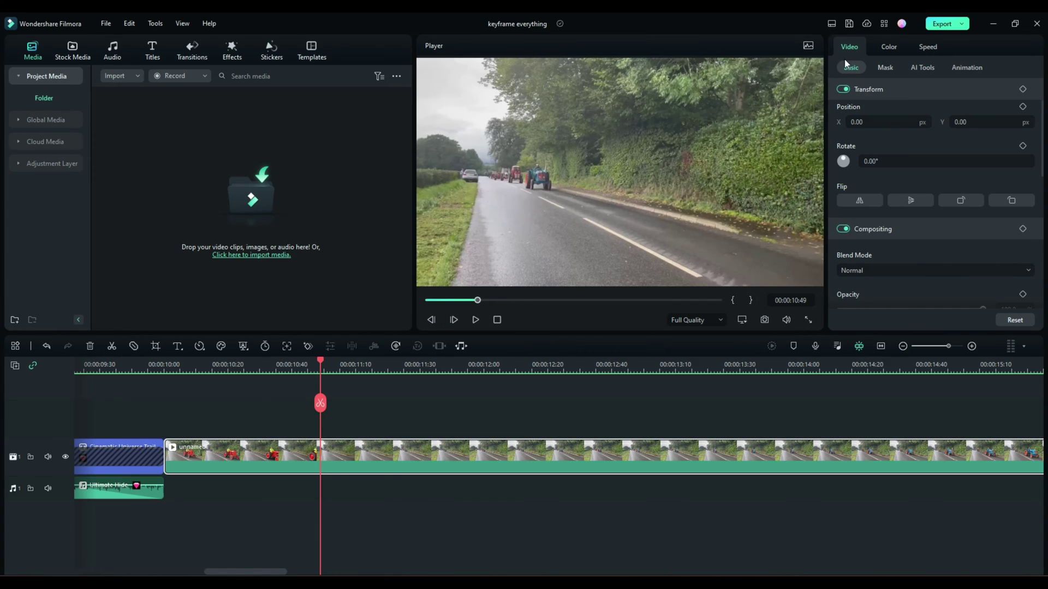
{"action": "left_click", "coordinate": [888, 48]}
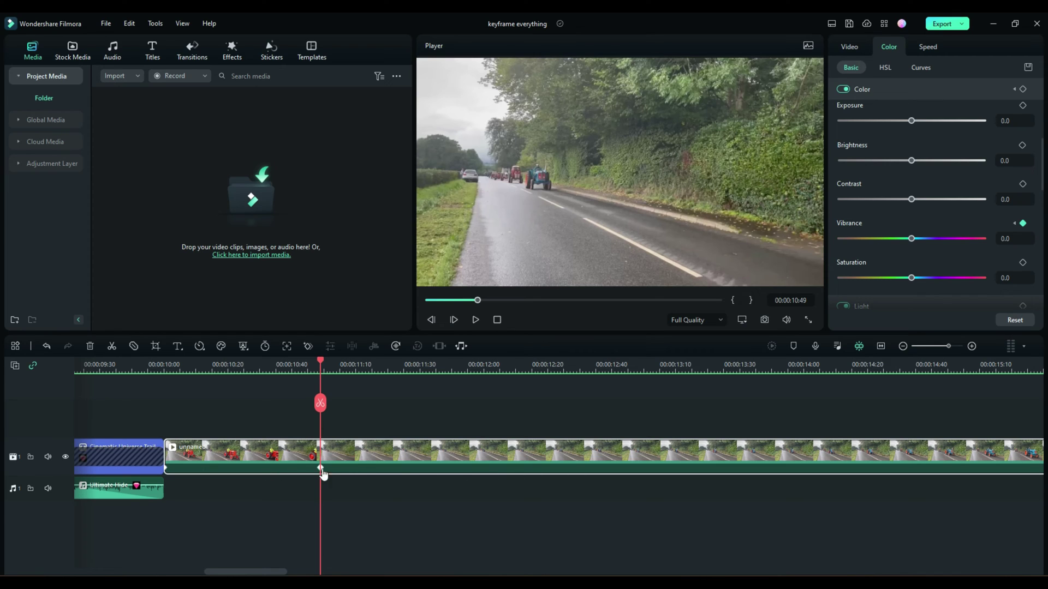
{"action": "left_click", "coordinate": [854, 48]}
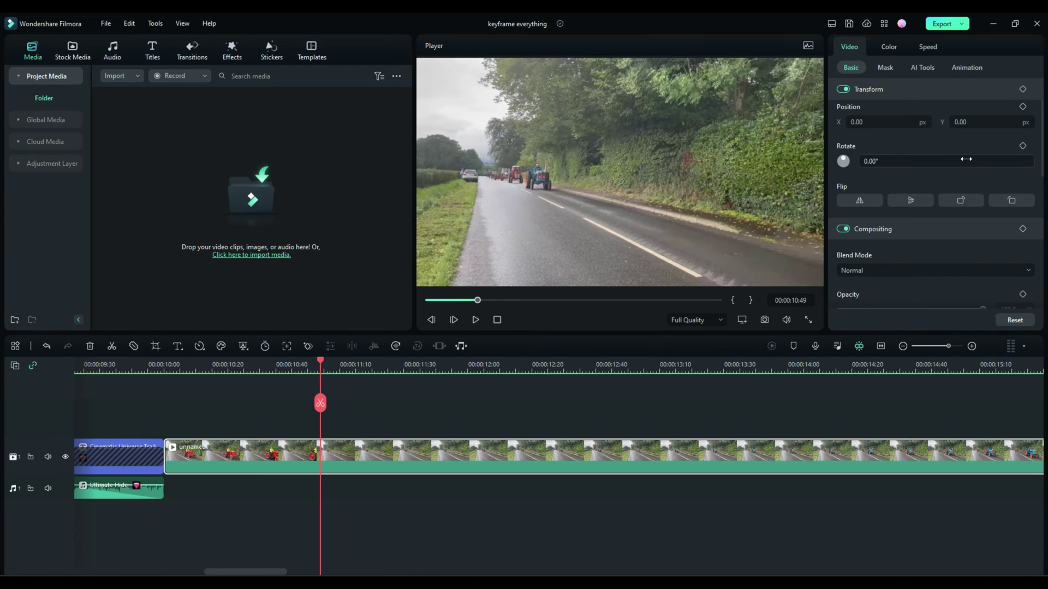
{"action": "scroll", "coordinate": [971, 169], "scroll_direction": "up", "scroll_amount": 2}
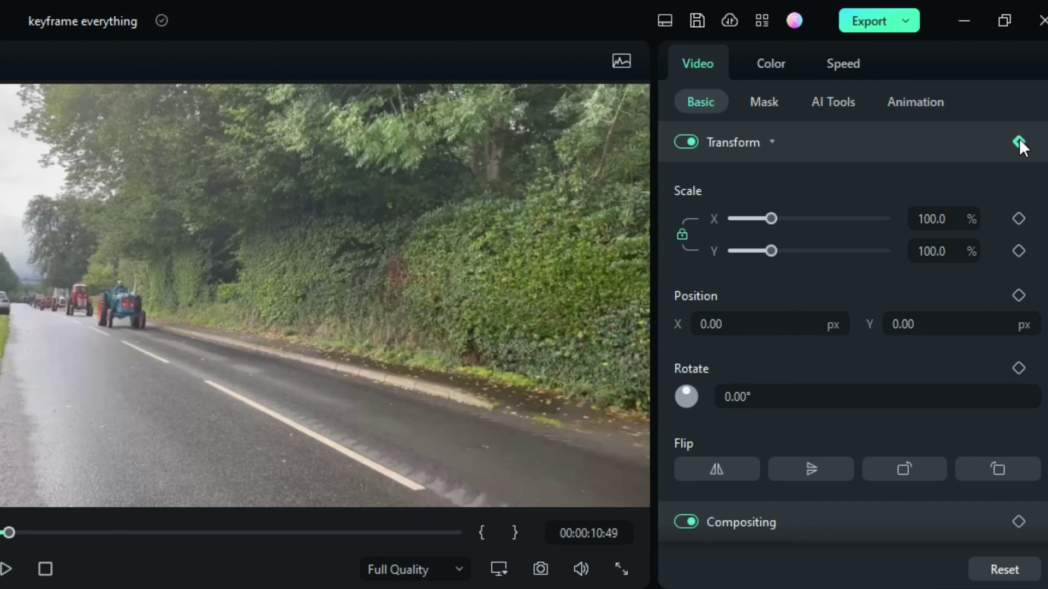
Add transform keyframes at 10:49 and a Scale keyframe at 16:16, then jump between them.
{"action": "left_click", "coordinate": [1019, 140]}
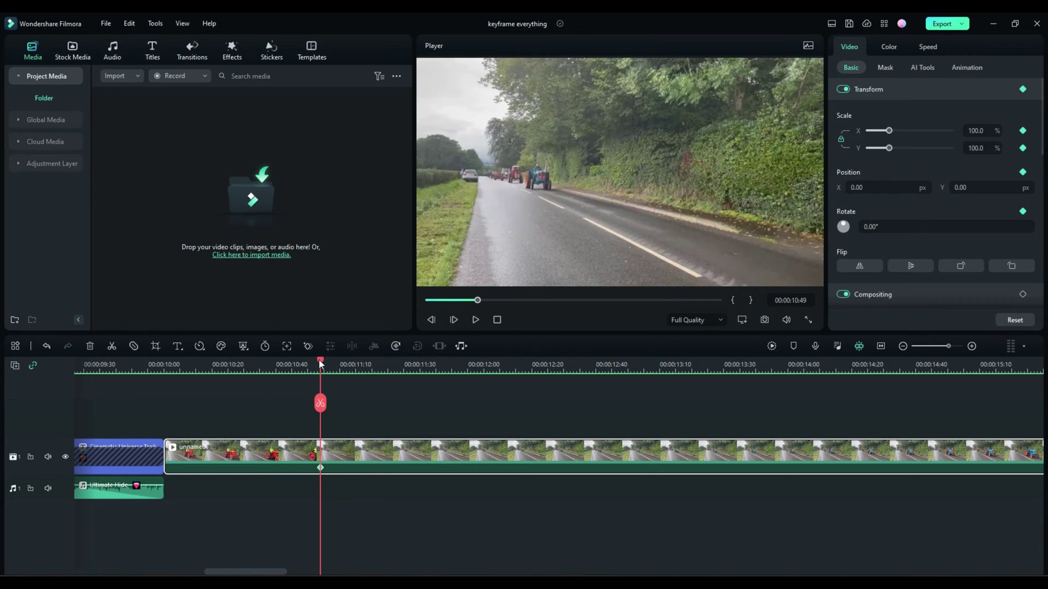
{"action": "left_click_drag", "start_coordinate": [320, 364], "coordinate": [935, 357]}
{"action": "left_click", "coordinate": [1022, 131]}
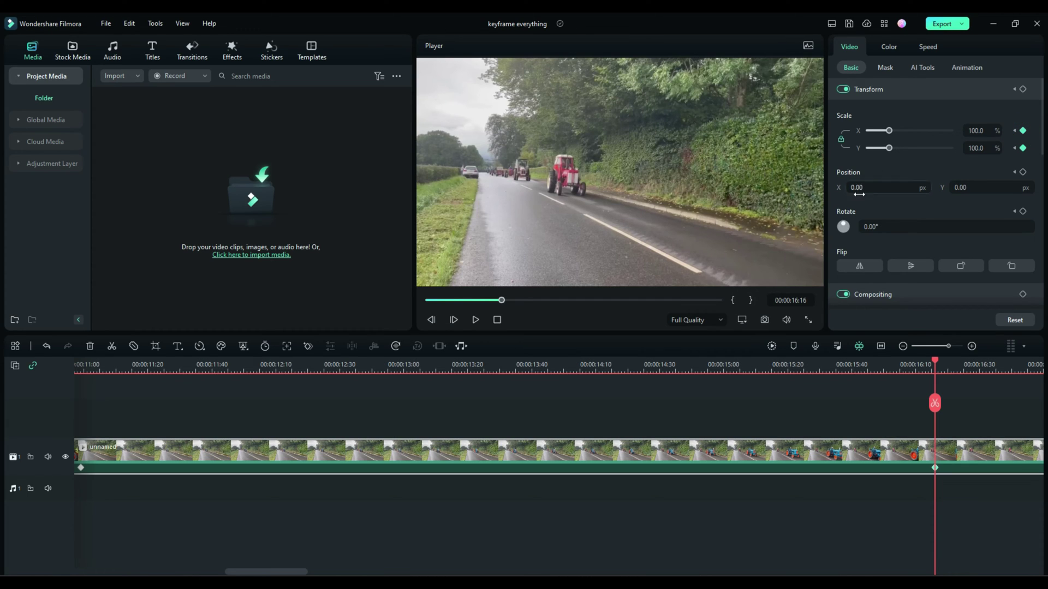
{"action": "left_click_drag", "start_coordinate": [937, 366], "coordinate": [376, 392]}
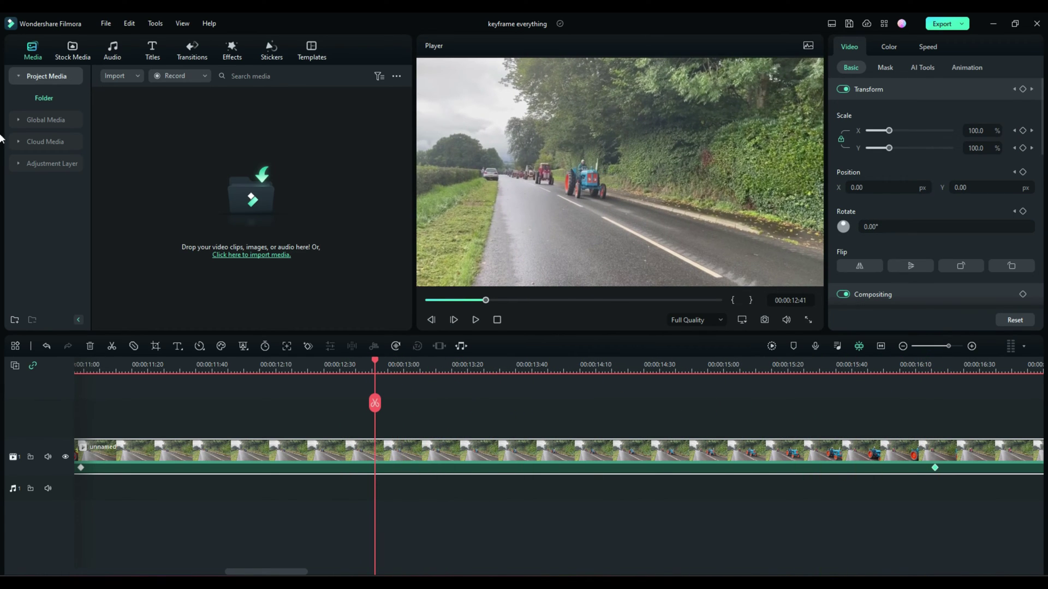
{"action": "left_click", "coordinate": [1015, 131]}
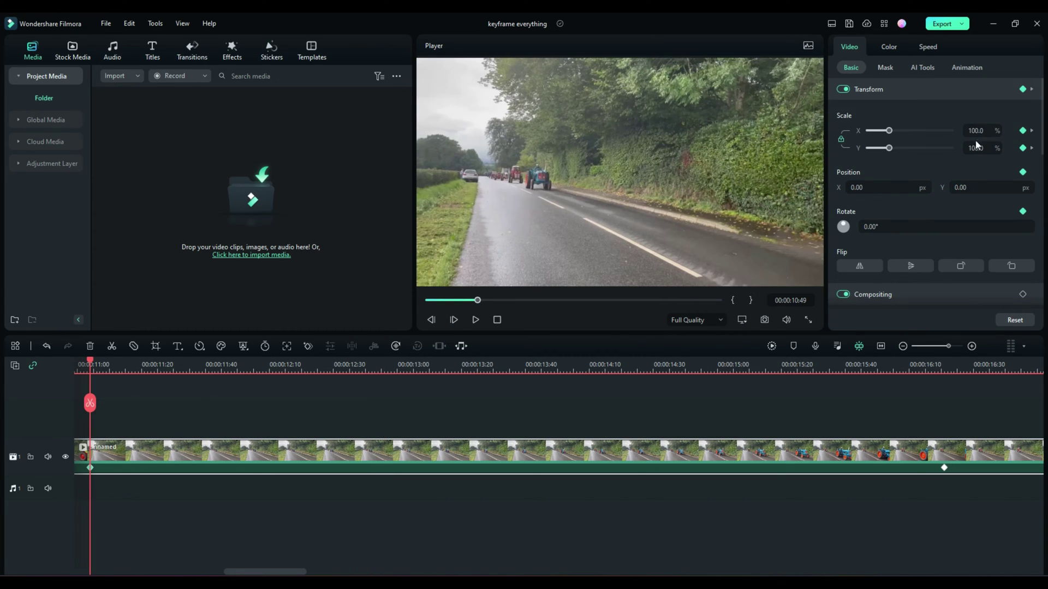
{"action": "left_click", "coordinate": [1031, 131]}
Set Scale X to 200% at the 16:16 keyframe to zoom in on the tractor.
{"action": "left_click_drag", "start_coordinate": [978, 131], "coordinate": [980, 131]}
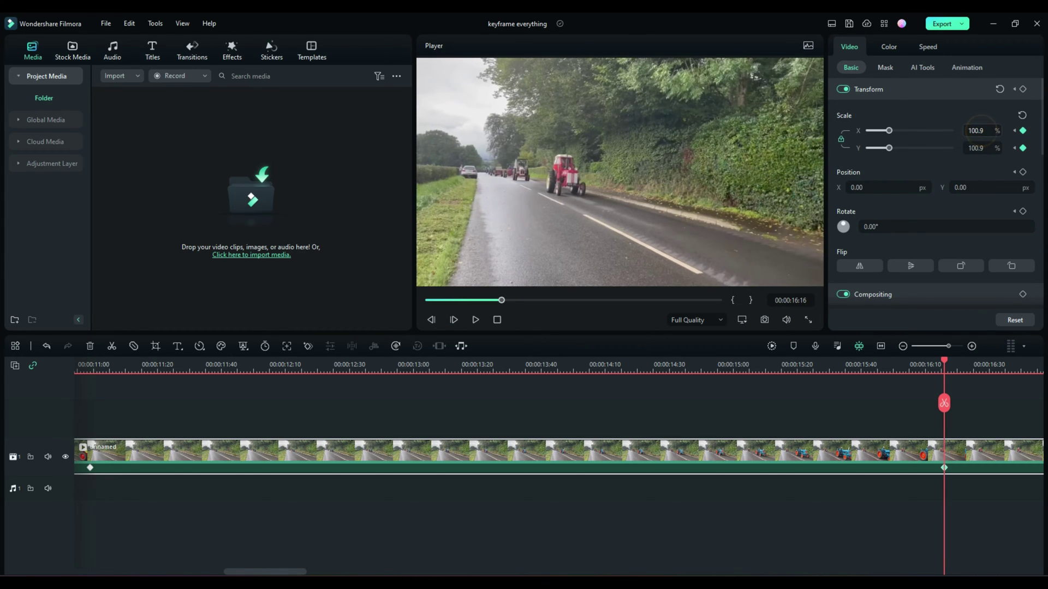
{"action": "left_click_drag", "start_coordinate": [888, 131], "coordinate": [913, 132]}
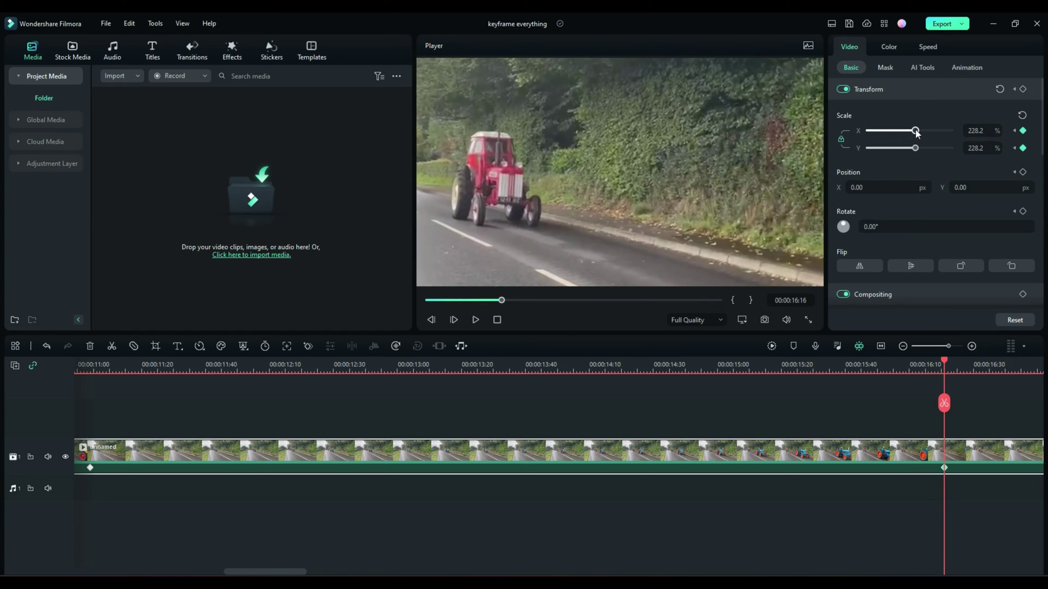
{"action": "left_click", "coordinate": [976, 132]}
{"action": "type", "text": "2"}
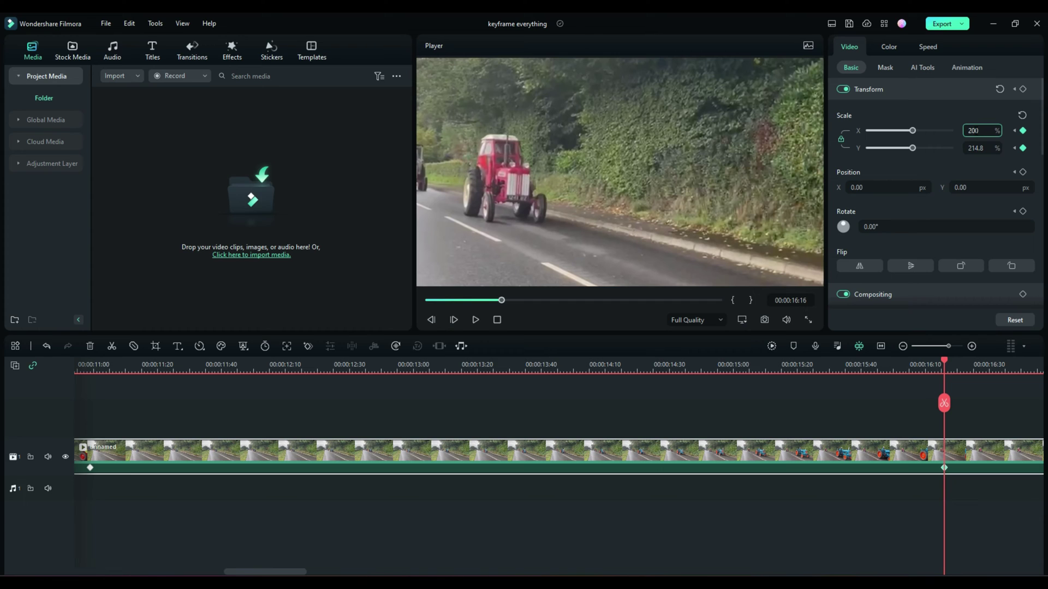
{"action": "type", "text": "00"}
{"action": "key", "text": "Return"}
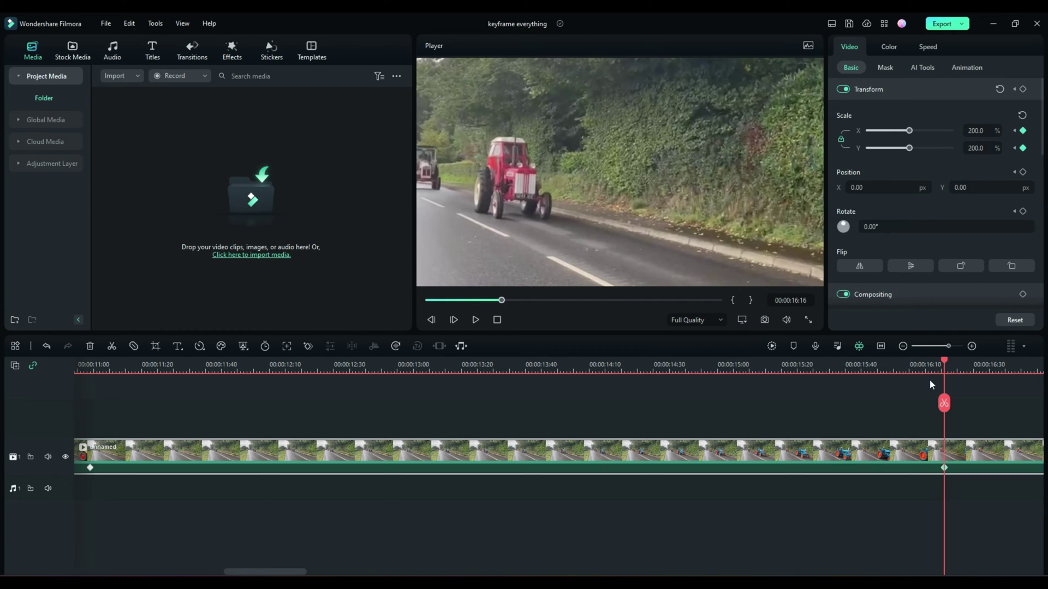
{"action": "left_click_drag", "start_coordinate": [946, 366], "coordinate": [1002, 461]}
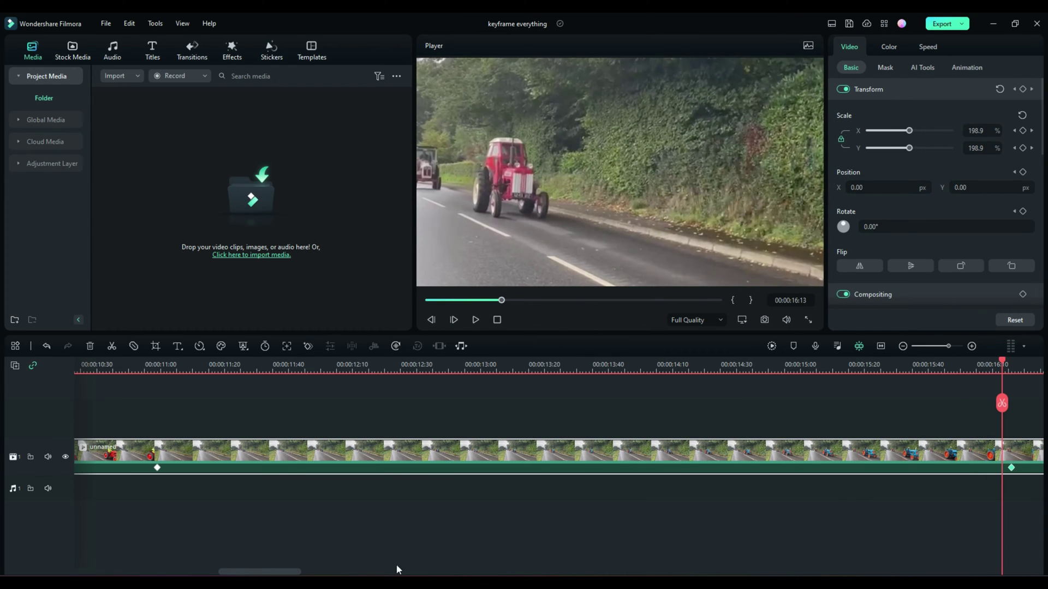
Scrub across the zoom ramp and land on the keyframe near 16:15.
{"action": "left_click_drag", "start_coordinate": [224, 571], "coordinate": [282, 571]}
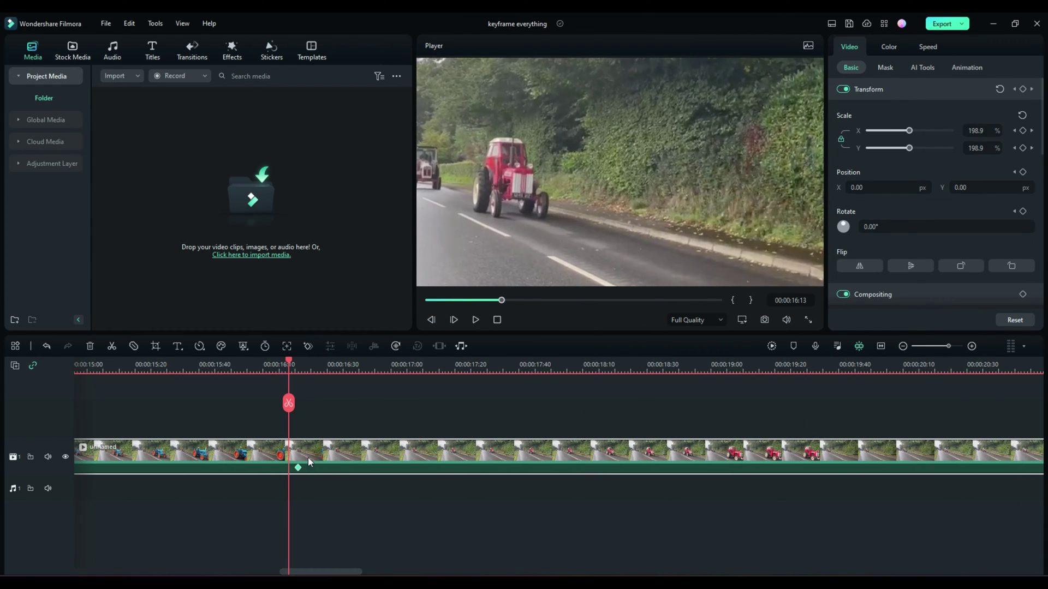
{"action": "left_click_drag", "start_coordinate": [290, 363], "coordinate": [442, 364]}
{"action": "left_click_drag", "start_coordinate": [519, 363], "coordinate": [294, 363]}
{"action": "scroll", "coordinate": [806, 420], "scroll_direction": "up", "scroll_amount": 5}
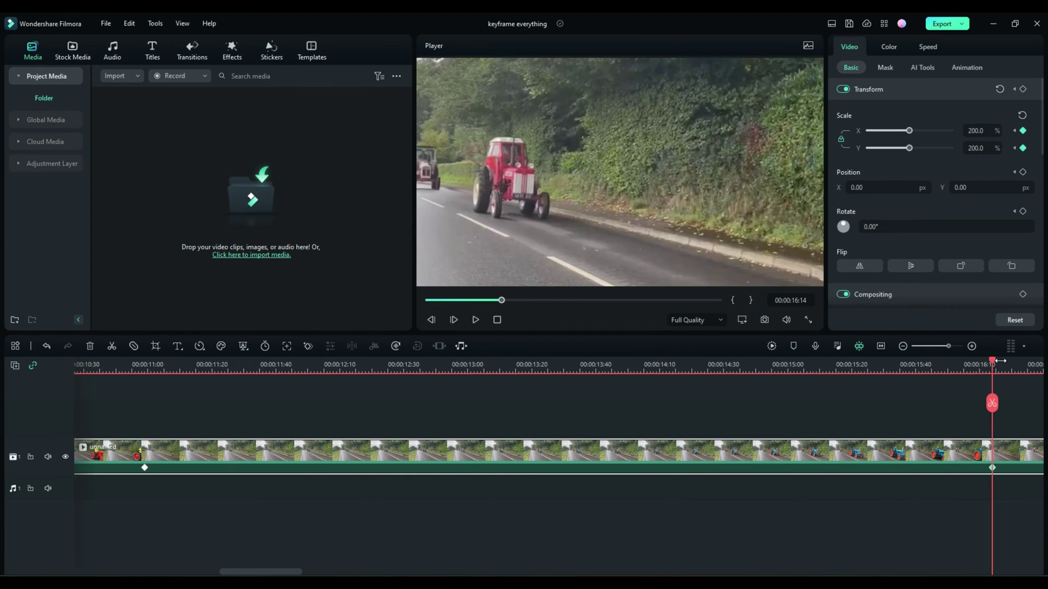
{"action": "left_click_drag", "start_coordinate": [994, 365], "coordinate": [333, 363]}
{"action": "left_click_drag", "start_coordinate": [345, 460], "coordinate": [583, 421]}
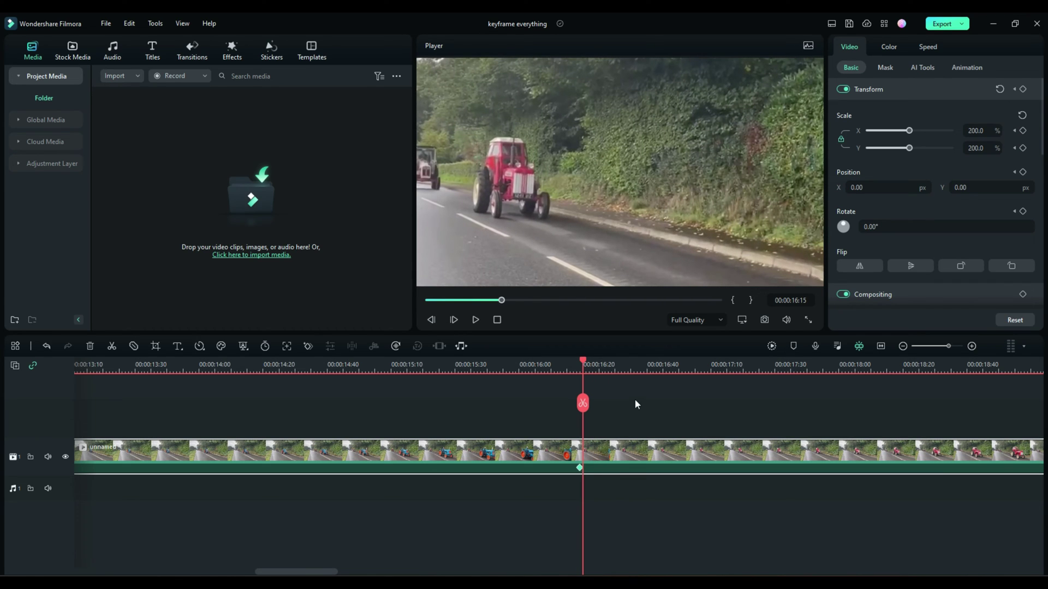
Set Scale X back to 100% at 16:15 and move further along the clip.
{"action": "left_click", "coordinate": [975, 132]}
{"action": "type", "text": "100"}
{"action": "key", "text": "Return"}
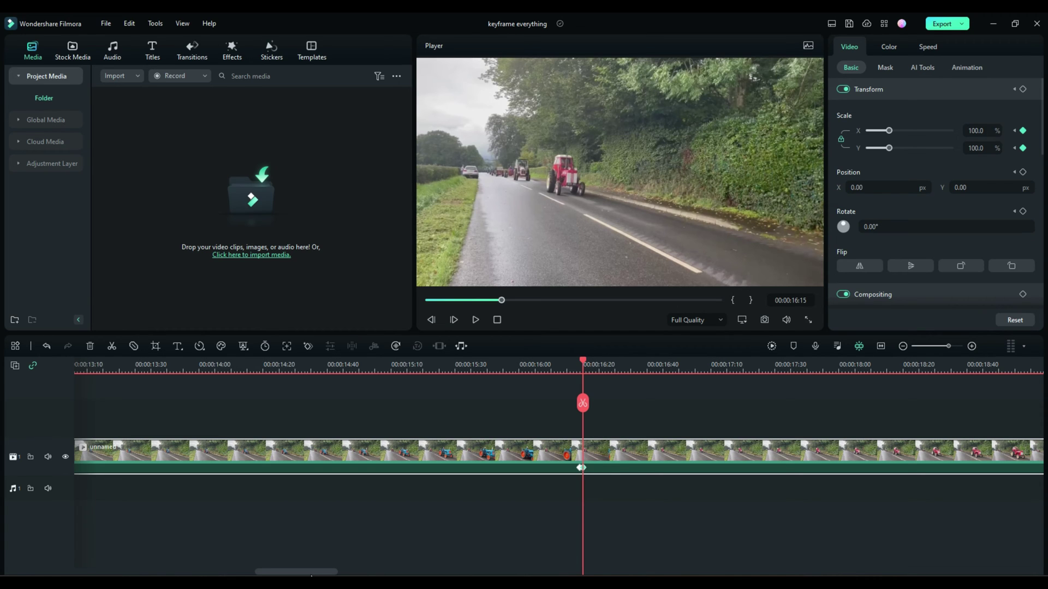
{"action": "scroll", "coordinate": [311, 572], "scroll_direction": "right", "scroll_amount": 3}
{"action": "left_click_drag", "start_coordinate": [603, 366], "coordinate": [252, 424]}
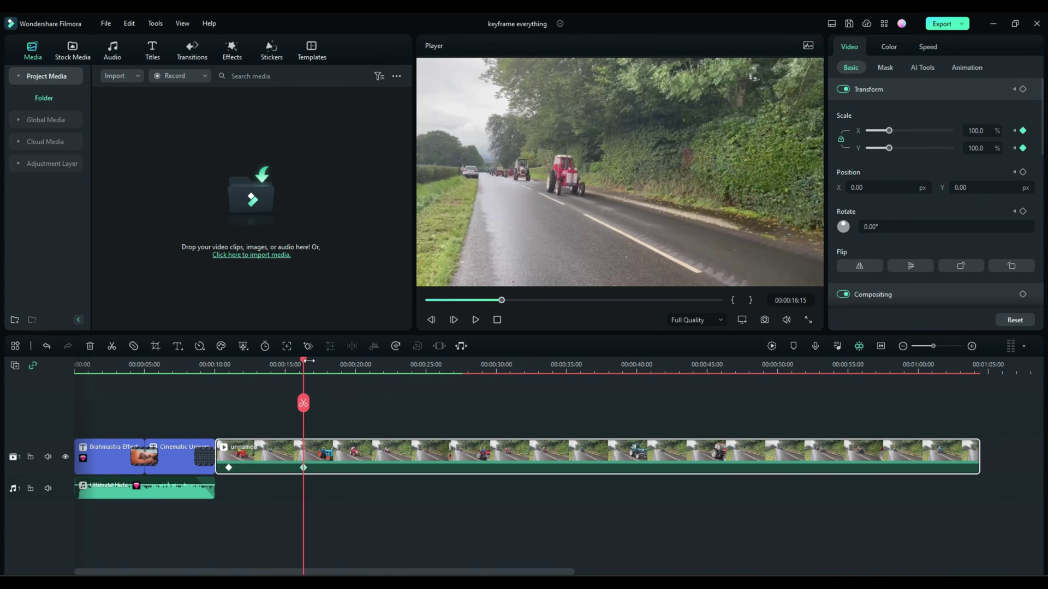
{"action": "left_click_drag", "start_coordinate": [303, 361], "coordinate": [382, 369]}
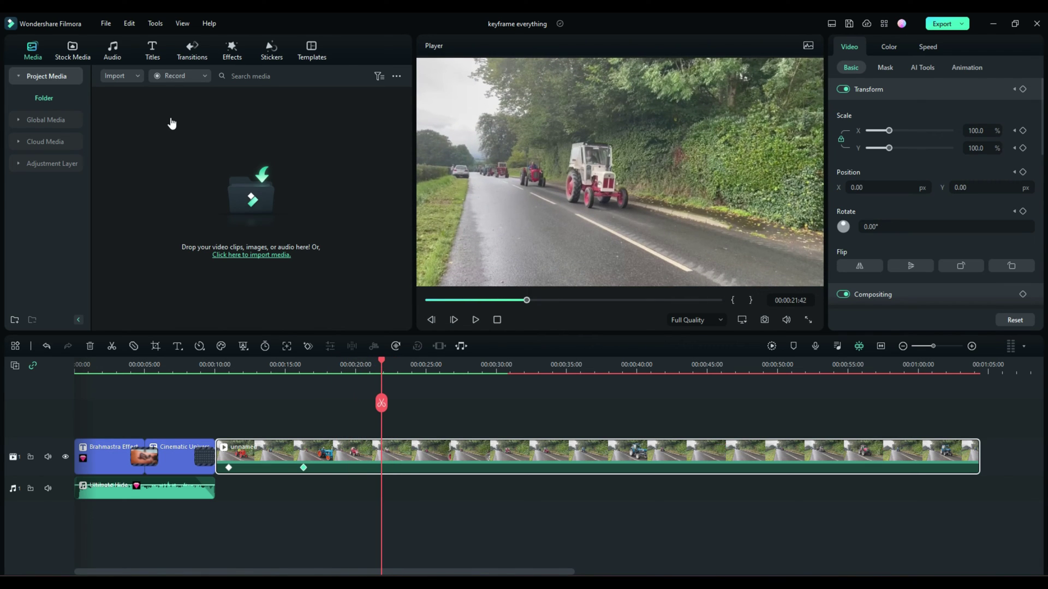
{"action": "left_click", "coordinate": [232, 50]}
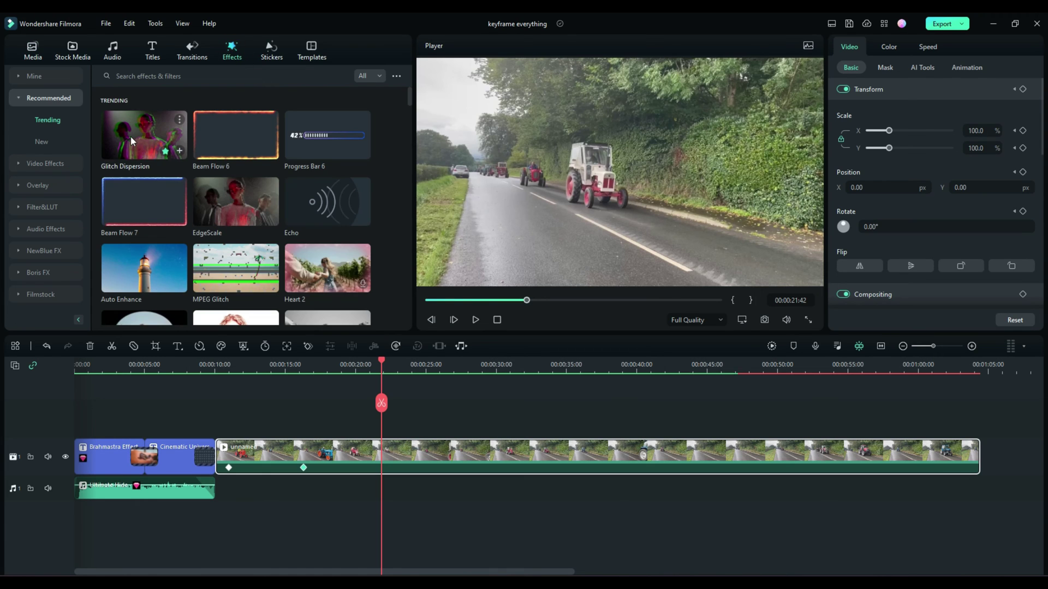
Drop Glitch Dispersion onto a track above the tractor clip at 21:42 and scrub to preview it.
{"action": "left_click_drag", "start_coordinate": [131, 141], "coordinate": [389, 424]}
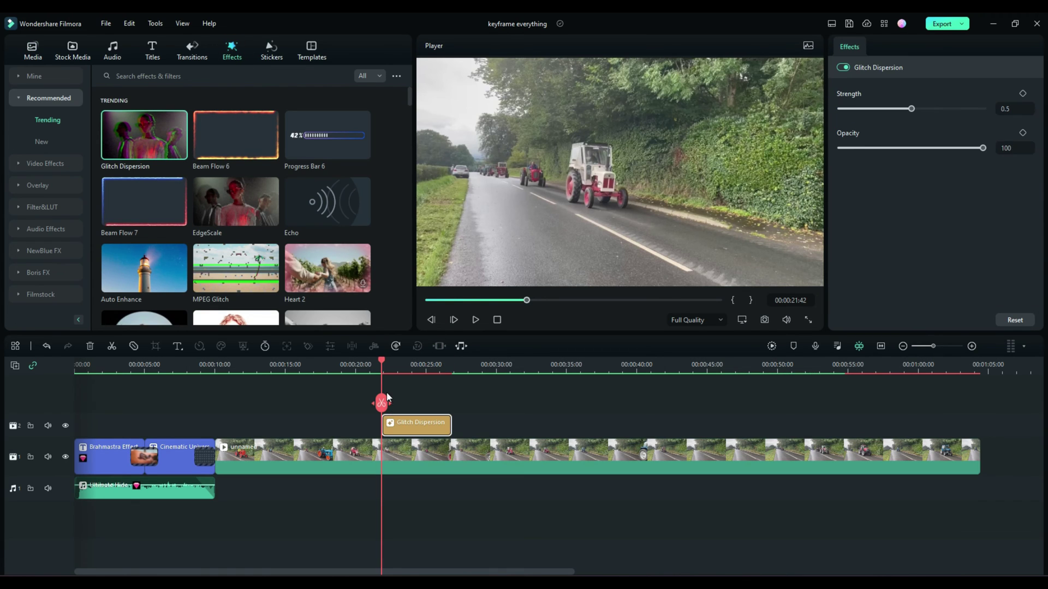
{"action": "mouse_move", "coordinate": [381, 365]}
{"action": "left_mouse_down"}
{"action": "mouse_move", "coordinate": [417, 362]}
{"action": "mouse_move", "coordinate": [395, 366]}
{"action": "left_mouse_up"}
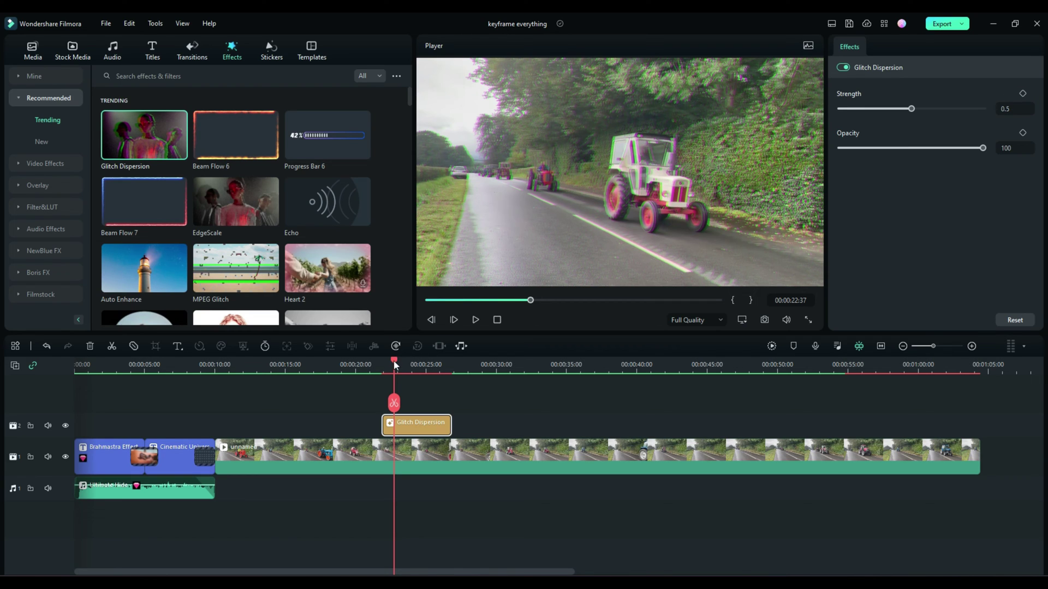
{"action": "left_click_drag", "start_coordinate": [395, 364], "coordinate": [385, 361]}
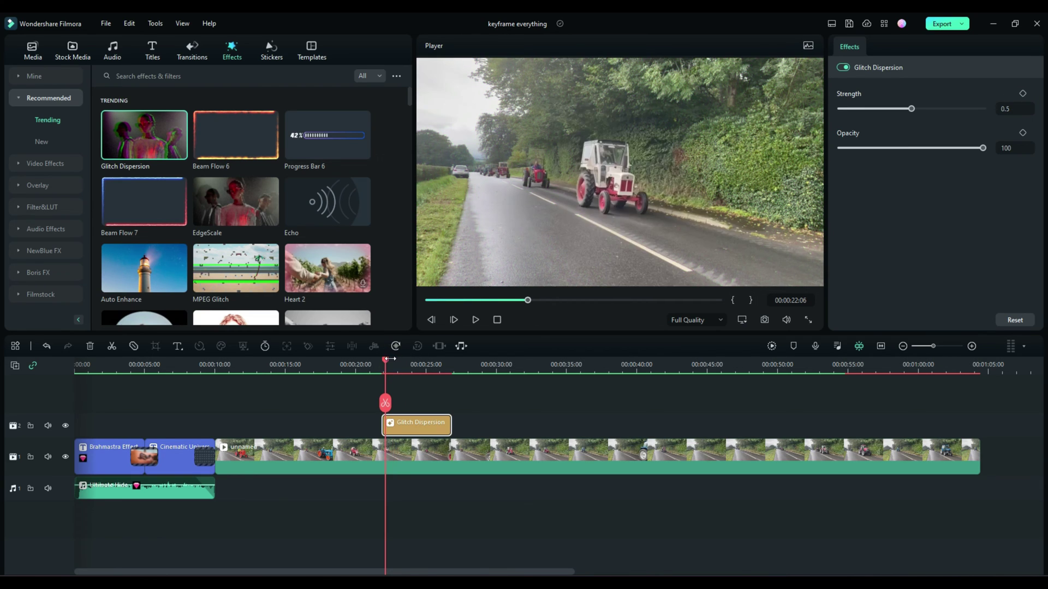
{"action": "left_click_drag", "start_coordinate": [385, 365], "coordinate": [382, 363]}
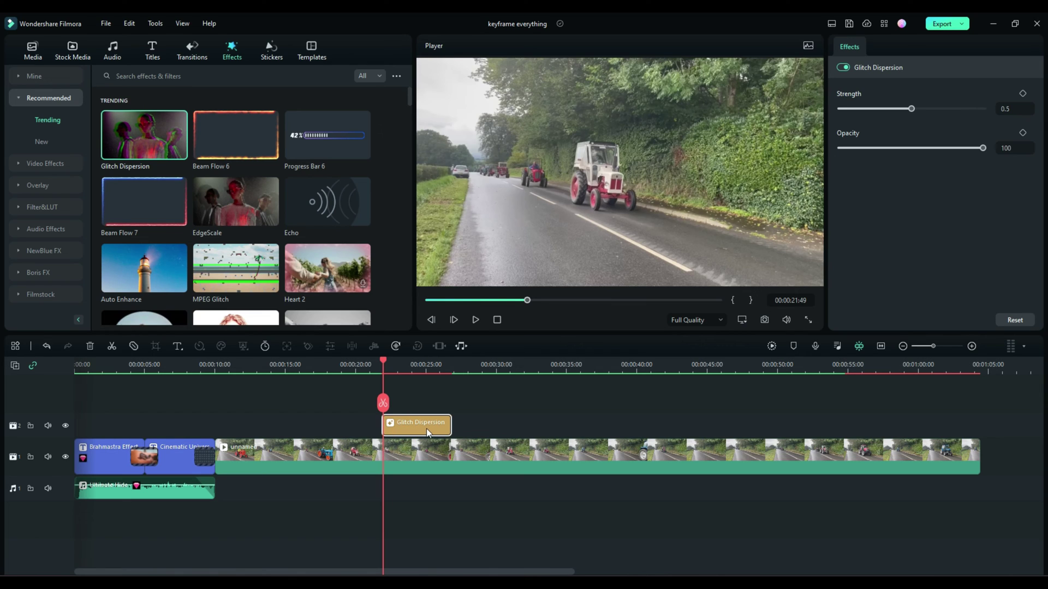
{"action": "left_click", "coordinate": [383, 361]}
At 21:44, keyframe the glitch Strength at 1.0 and Opacity at 52.
{"action": "left_click_drag", "start_coordinate": [383, 361], "coordinate": [382, 359]}
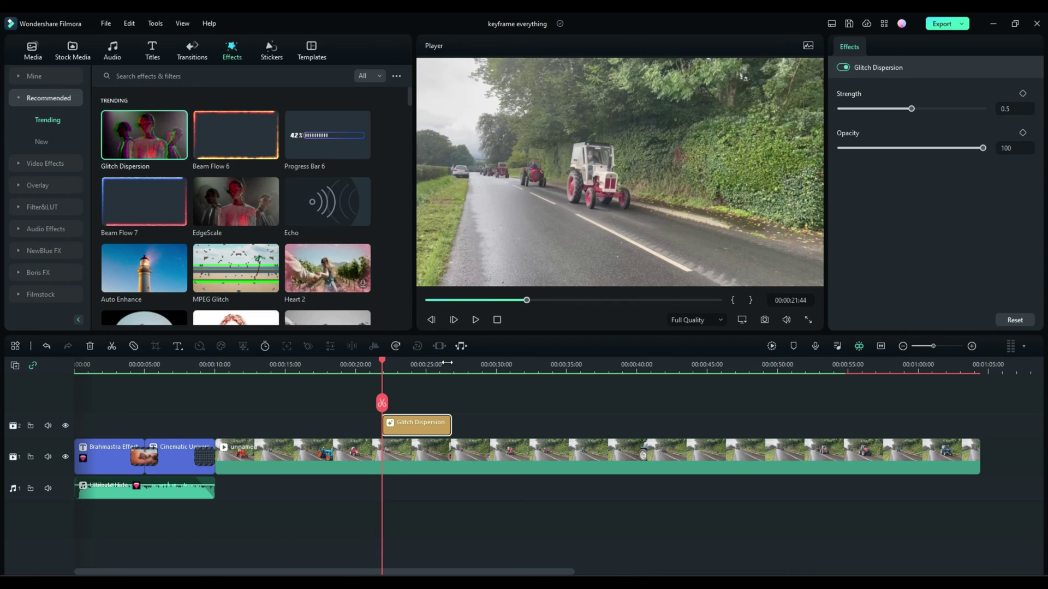
{"action": "left_click", "coordinate": [1023, 94]}
{"action": "left_click", "coordinate": [1023, 133]}
{"action": "left_click_drag", "start_coordinate": [912, 109], "coordinate": [994, 108]}
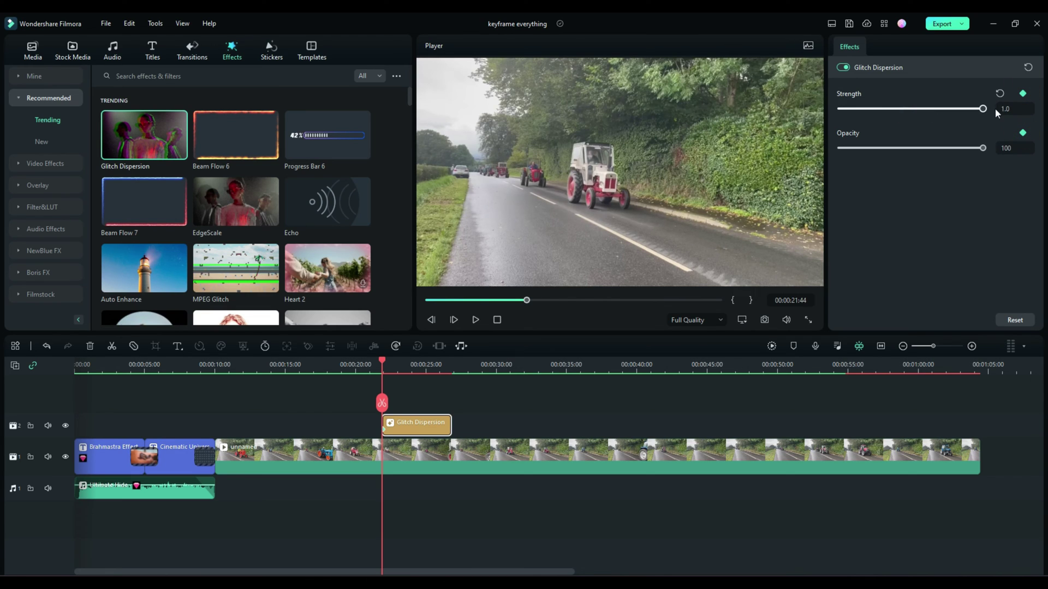
{"action": "left_click_drag", "start_coordinate": [982, 148], "coordinate": [1012, 149]}
Fade the effect's Opacity to 0 at 26:41 and play the section back to review.
{"action": "left_click_drag", "start_coordinate": [381, 362], "coordinate": [453, 360]}
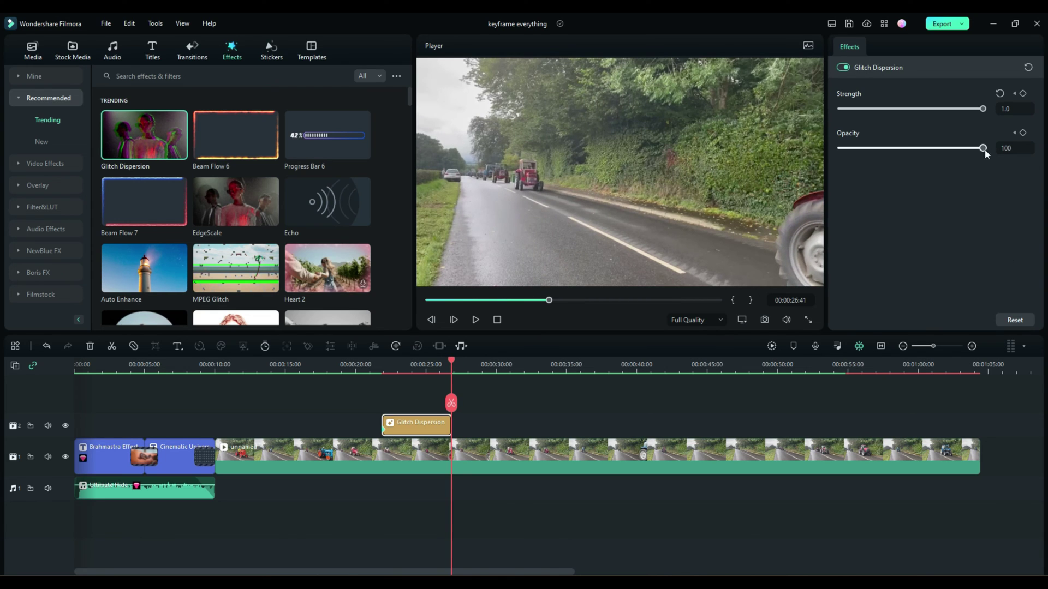
{"action": "left_click_drag", "start_coordinate": [982, 148], "coordinate": [737, 196]}
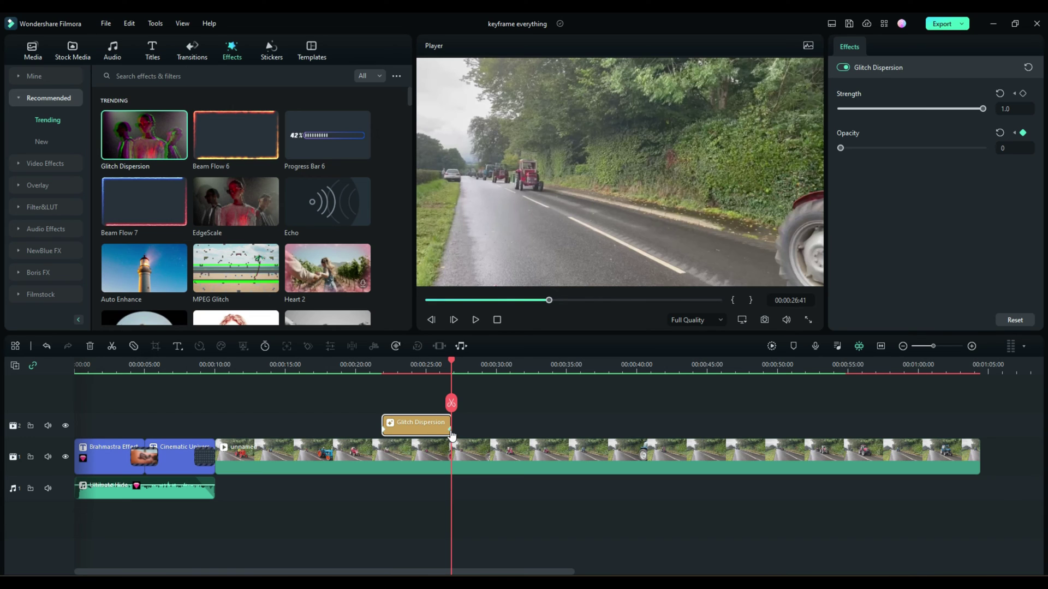
{"action": "left_click_drag", "start_coordinate": [452, 365], "coordinate": [365, 365]}
{"action": "left_click", "coordinate": [474, 322]}
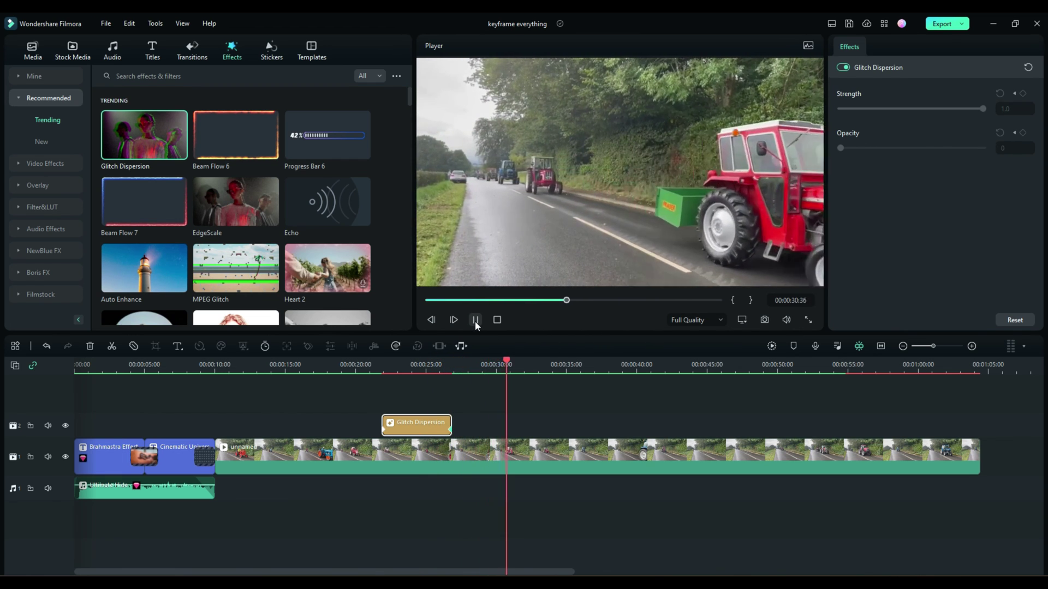
{"action": "left_click", "coordinate": [475, 320]}
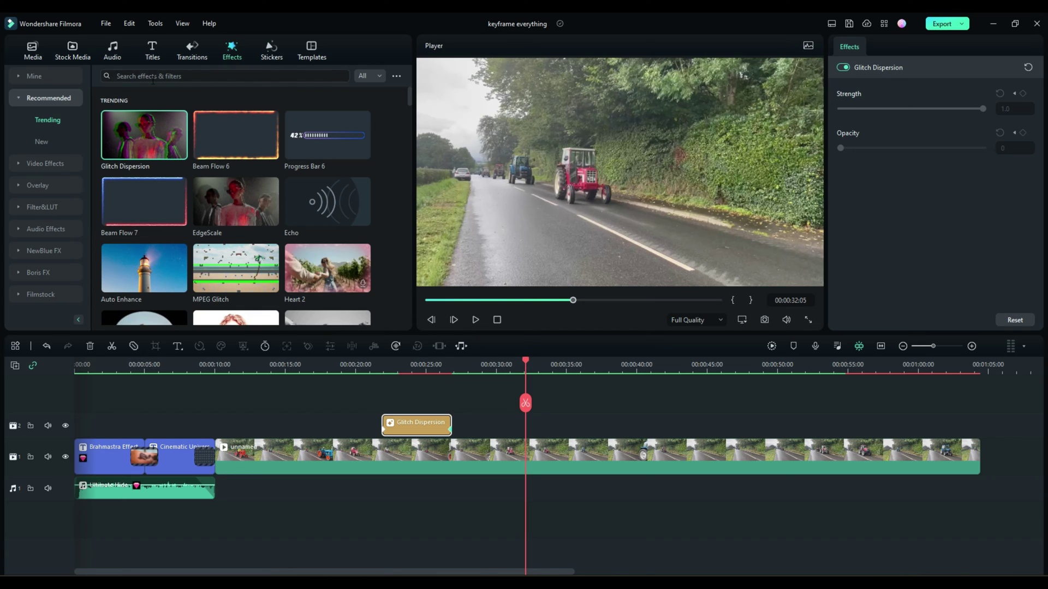
Place the 3D SUBSCRIBE sticker above the tractor clip at about 00:00:32:14 and preview it.
{"action": "left_click", "coordinate": [272, 51]}
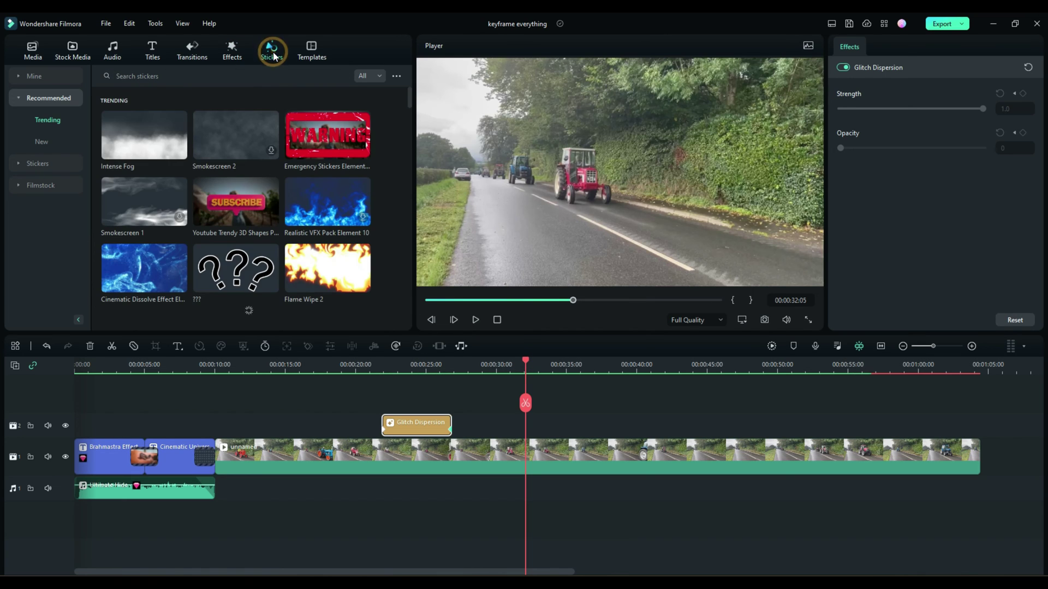
{"action": "left_click_drag", "start_coordinate": [236, 202], "coordinate": [570, 416]}
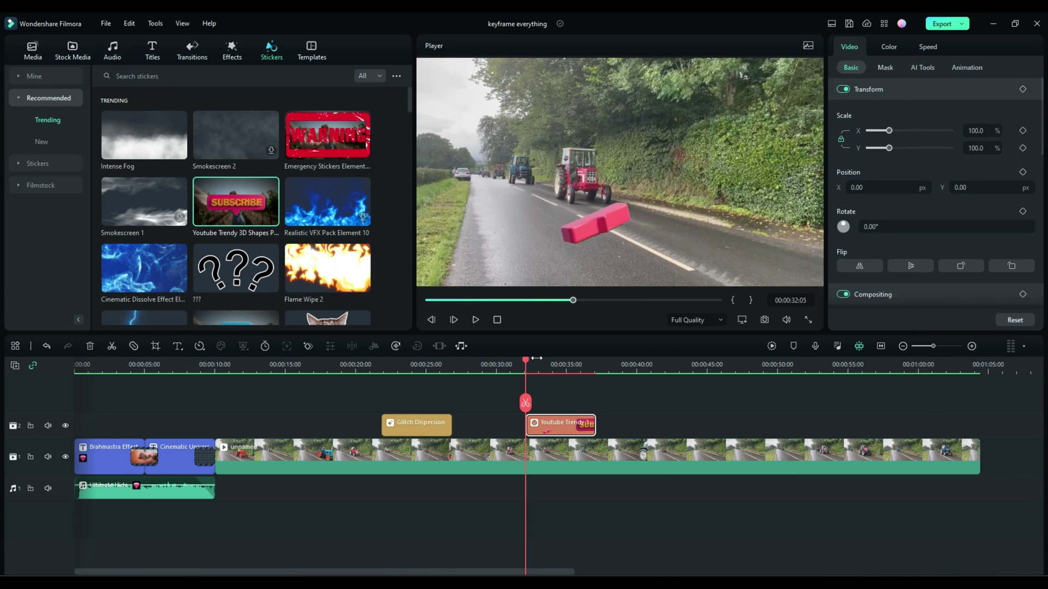
{"action": "mouse_move", "coordinate": [525, 361]}
{"action": "left_mouse_down"}
{"action": "mouse_move", "coordinate": [593, 365]}
{"action": "mouse_move", "coordinate": [528, 366]}
{"action": "left_mouse_up"}
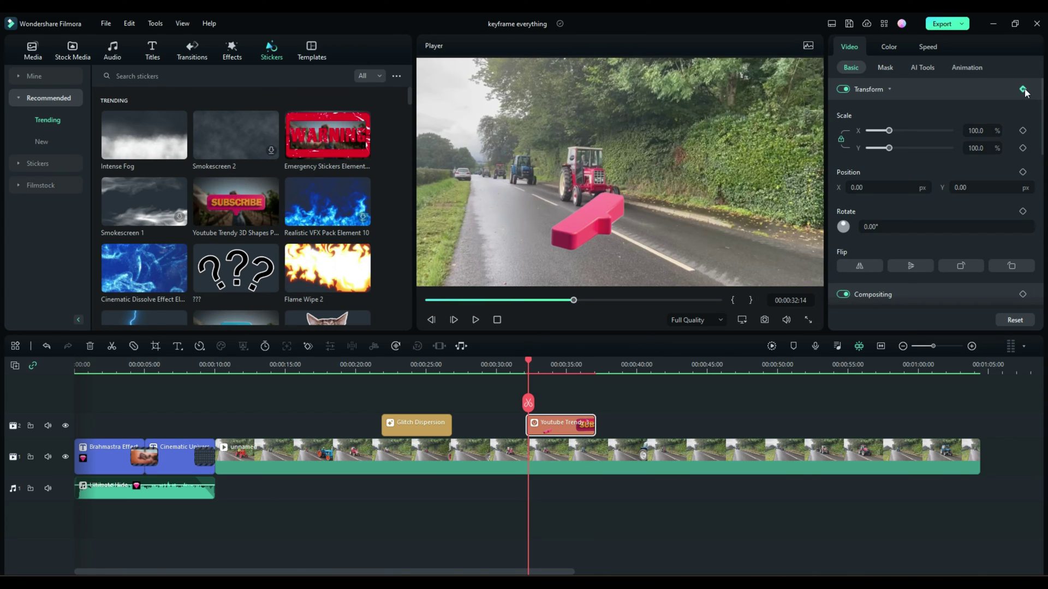
Browse the sticker's Color, Speed and Speed Ramping settings, ending on Color.
{"action": "left_click", "coordinate": [888, 49]}
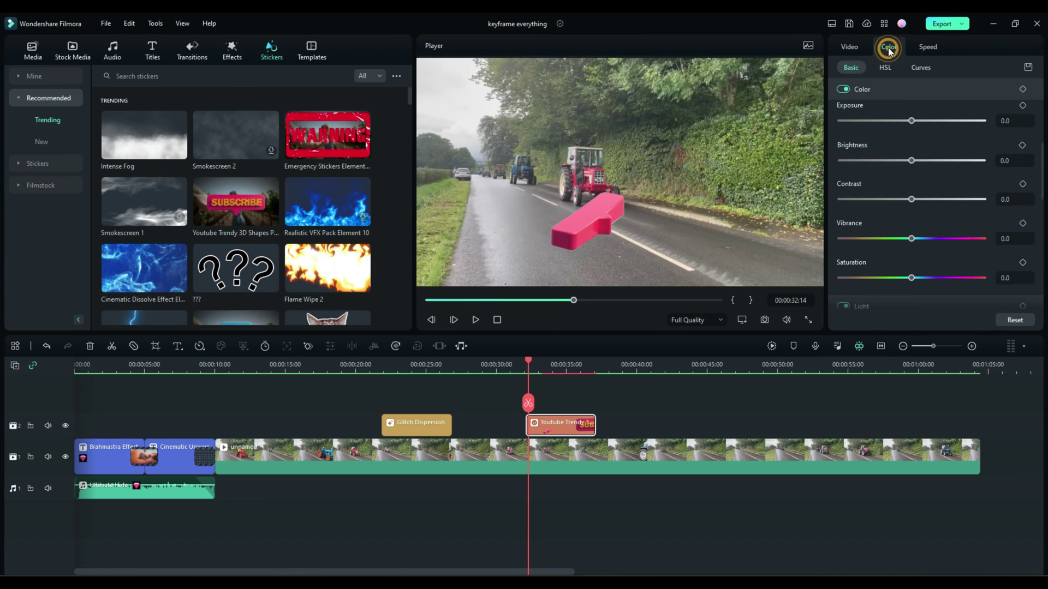
{"action": "left_click", "coordinate": [930, 49]}
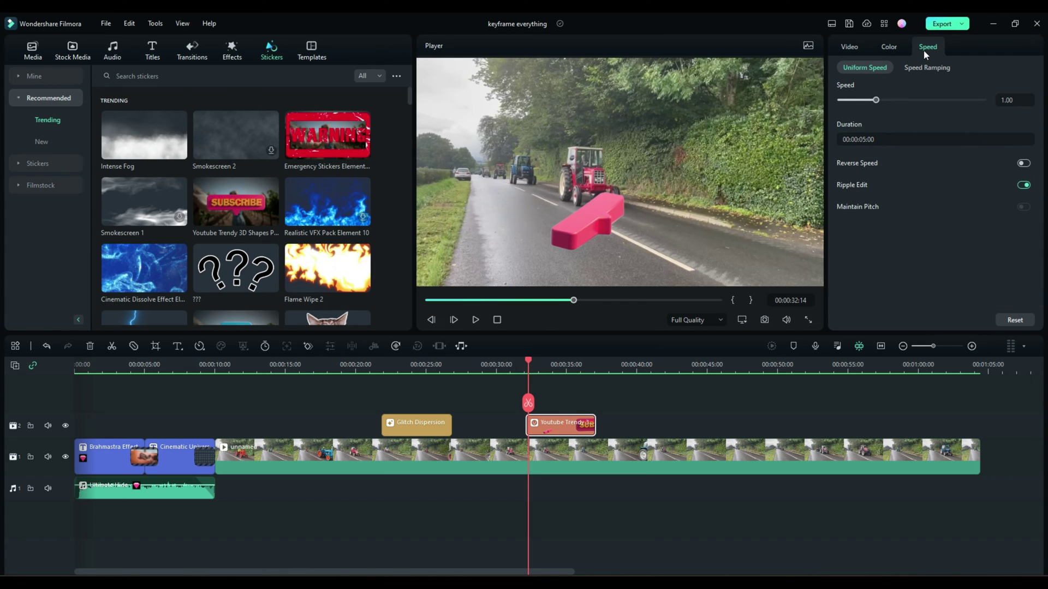
{"action": "left_click", "coordinate": [928, 68]}
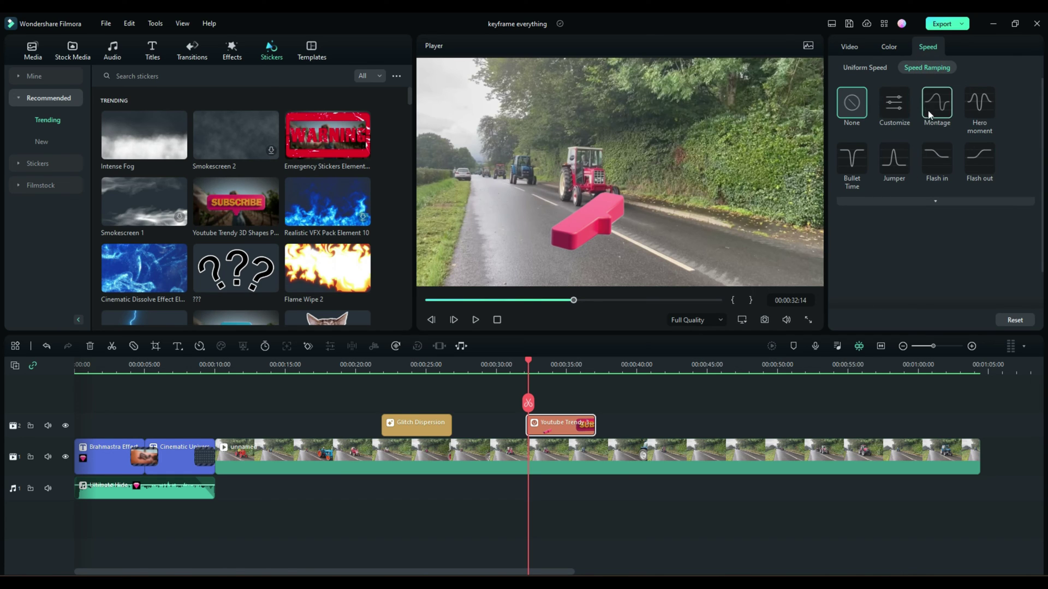
{"action": "left_click", "coordinate": [889, 47]}
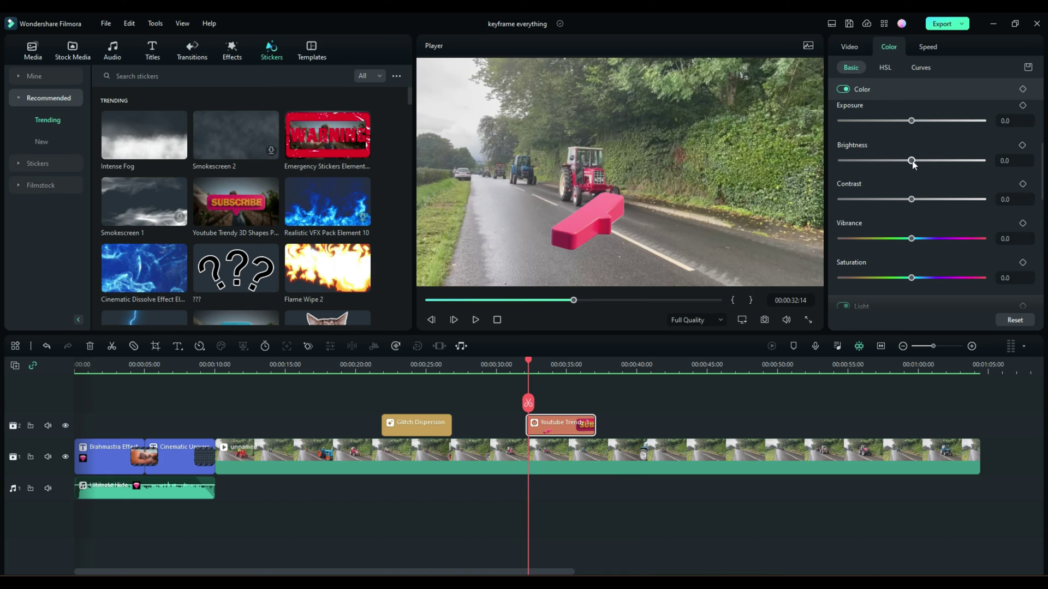
Keyframe the sticker's brightness at 100 at 00:00:37 and -100 at its 00:00:32 start.
{"action": "left_click_drag", "start_coordinate": [912, 160], "coordinate": [841, 161]}
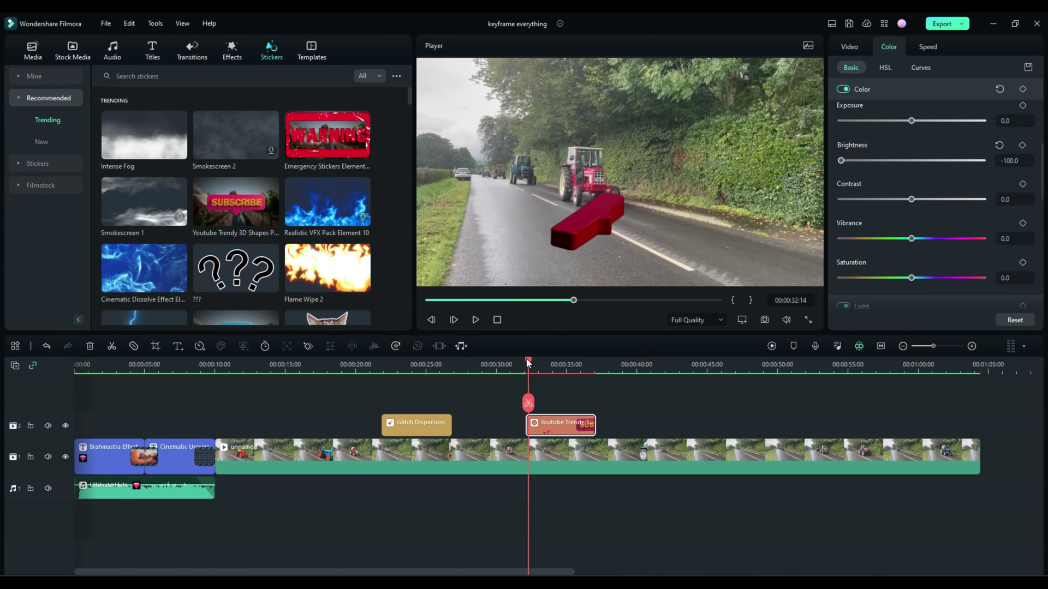
{"action": "left_click_drag", "start_coordinate": [528, 362], "coordinate": [597, 361]}
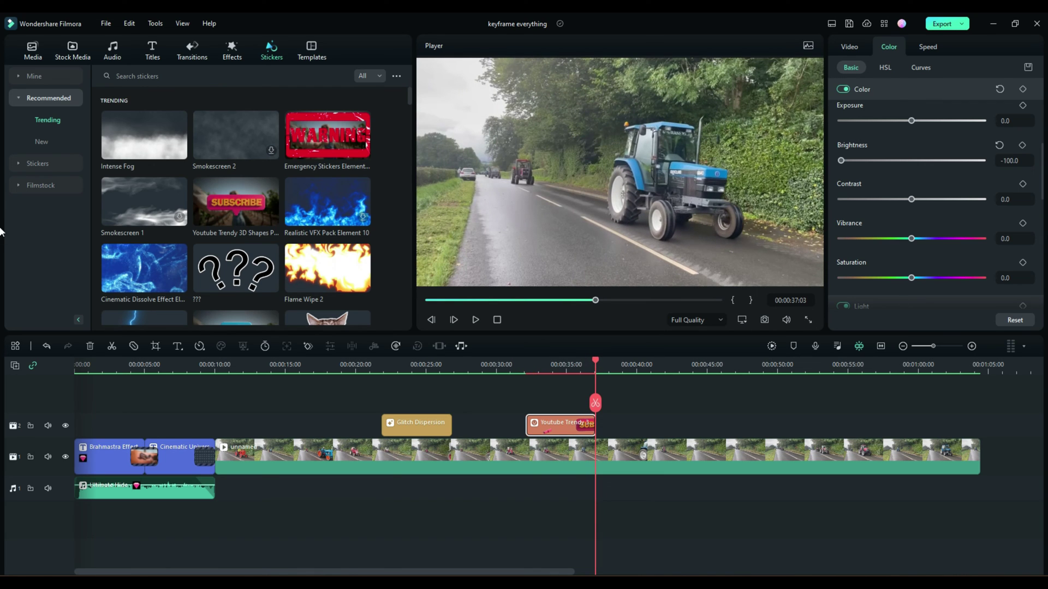
{"action": "left_click_drag", "start_coordinate": [841, 160], "coordinate": [1009, 172]}
{"action": "left_click", "coordinate": [1022, 145]}
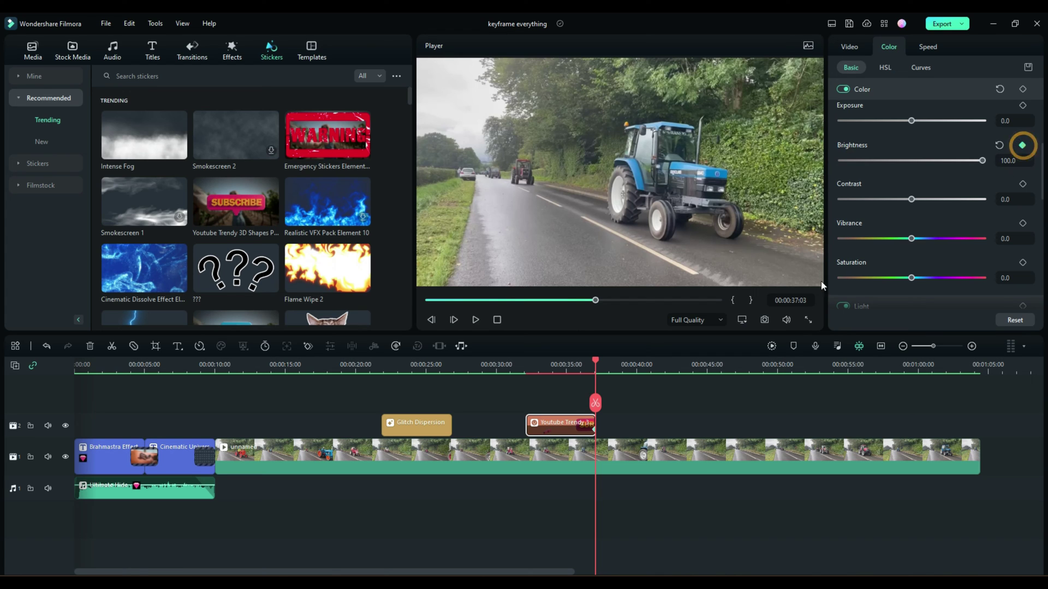
{"action": "left_click_drag", "start_coordinate": [595, 365], "coordinate": [527, 364]}
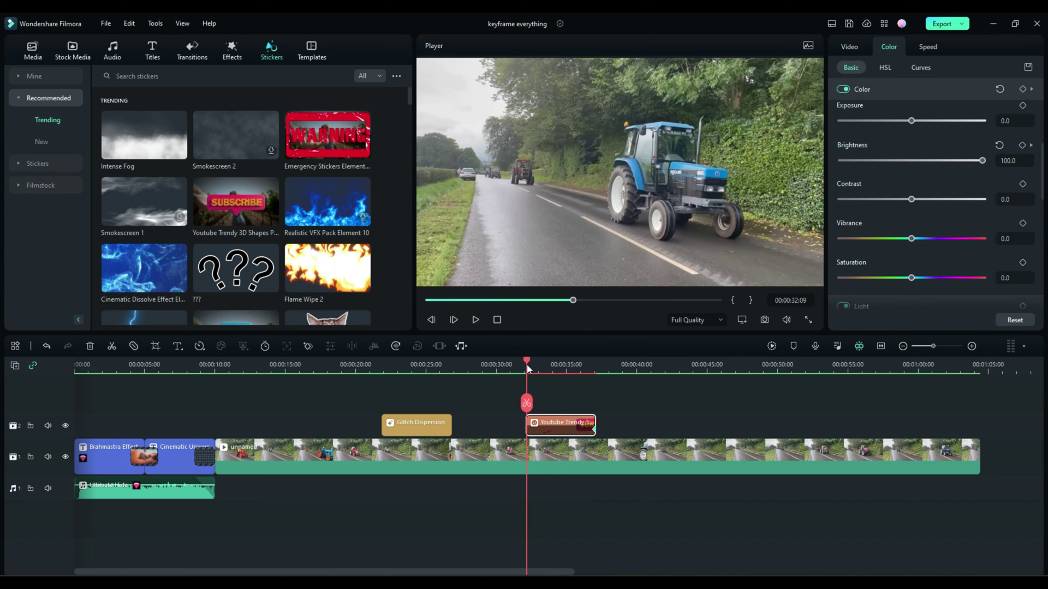
{"action": "left_click", "coordinate": [982, 161]}
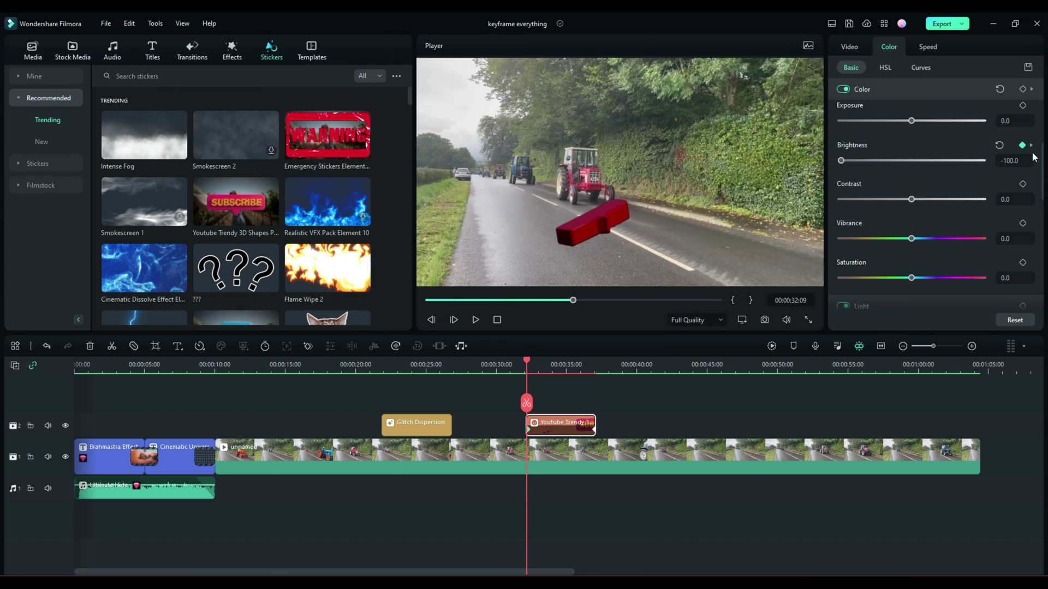
Play back the sticker to check its brightness animating from -100 to 100.
{"action": "left_click_drag", "start_coordinate": [527, 364], "coordinate": [590, 367]}
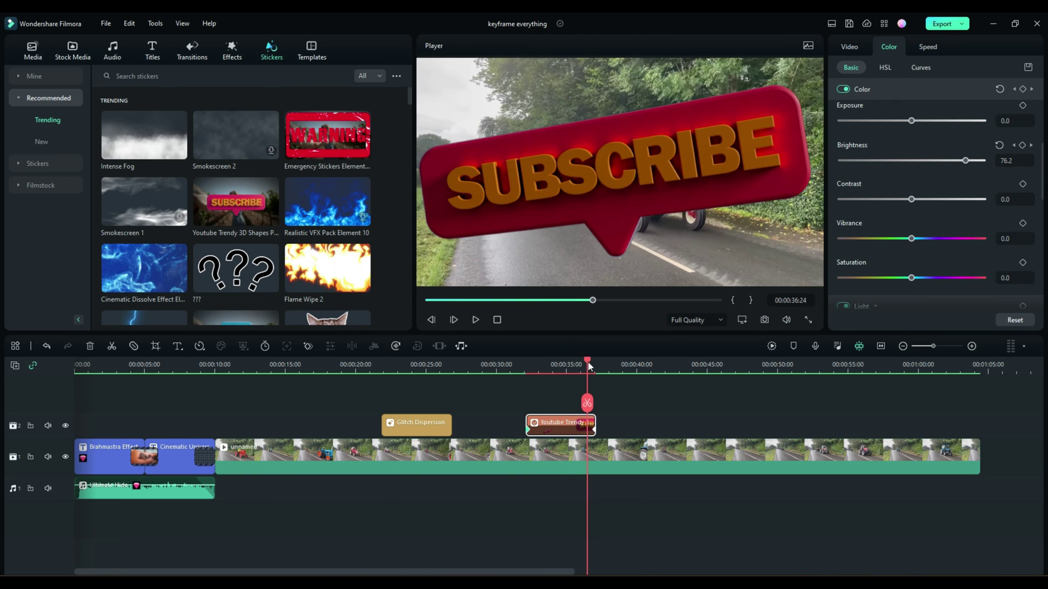
{"action": "left_click", "coordinate": [516, 365]}
{"action": "left_click", "coordinate": [480, 319]}
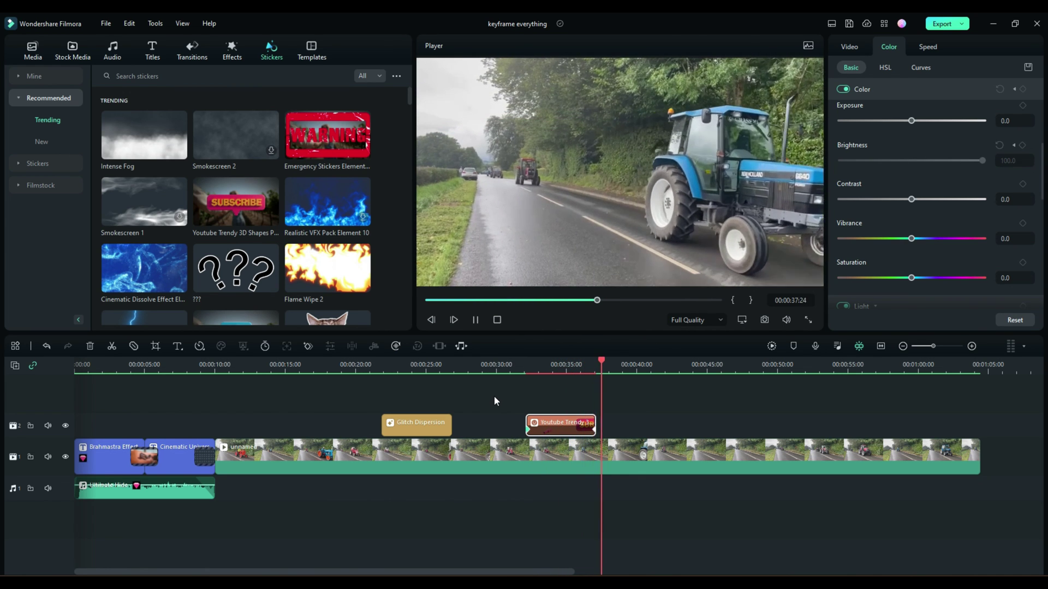
{"action": "left_click", "coordinate": [475, 320]}
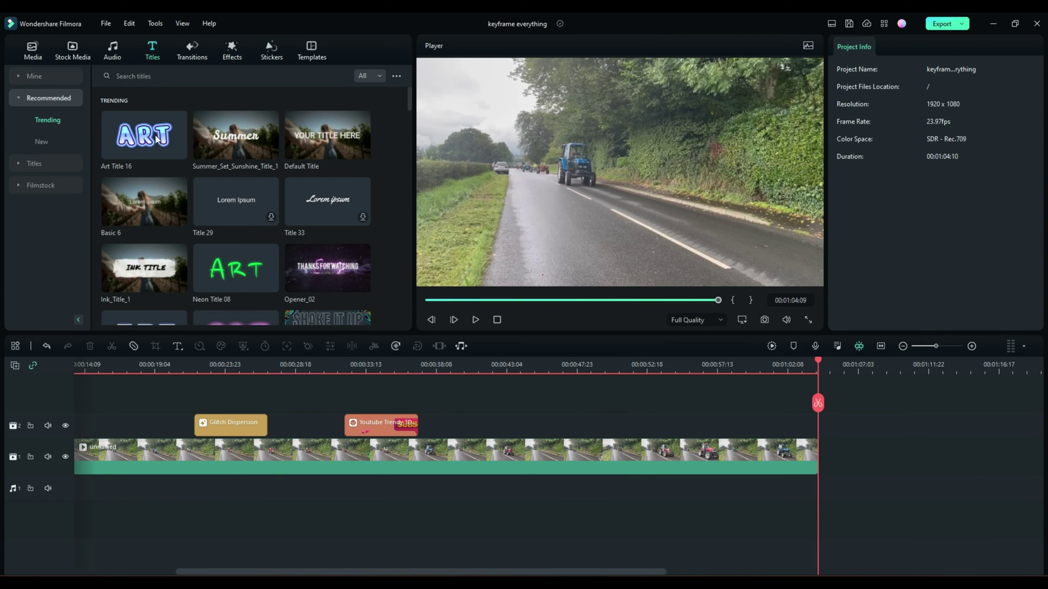
Place Art Title 16 on the upper track at about 00:00:55 over the tractor footage.
{"action": "mouse_move", "coordinate": [136, 139]}
{"action": "left_mouse_down"}
{"action": "mouse_move", "coordinate": [631, 346]}
{"action": "mouse_move", "coordinate": [698, 432]}
{"action": "left_mouse_up"}
{"action": "left_click", "coordinate": [683, 362]}
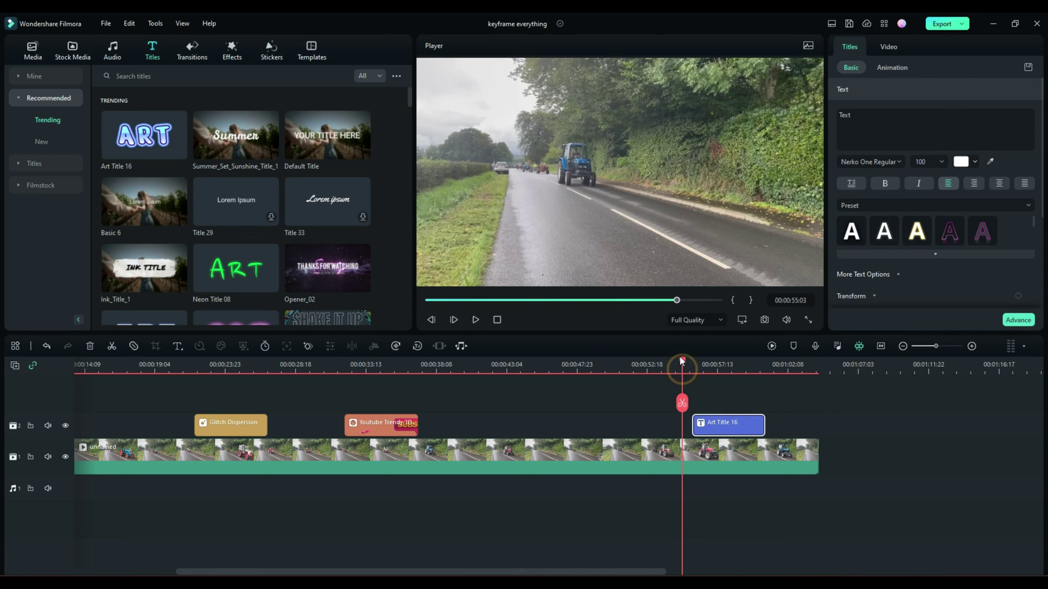
{"action": "mouse_move", "coordinate": [683, 362]}
{"action": "left_mouse_down"}
{"action": "mouse_move", "coordinate": [723, 362]}
{"action": "mouse_move", "coordinate": [700, 372]}
{"action": "left_mouse_up"}
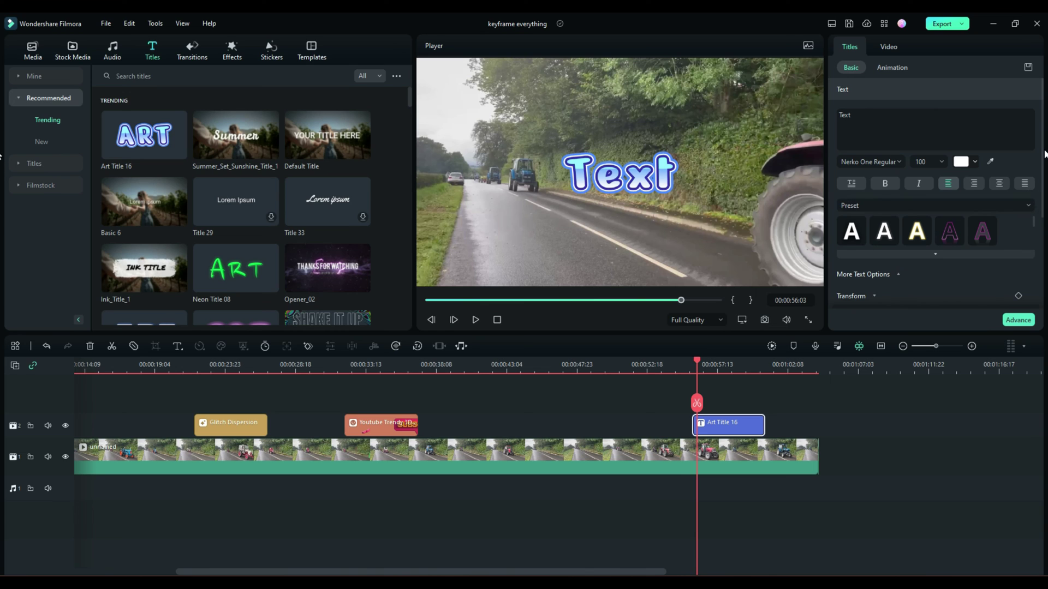
Expand the title's Transform and Compositing settings in the properties panel.
{"action": "scroll", "coordinate": [1040, 164], "scroll_direction": "down", "scroll_amount": 3}
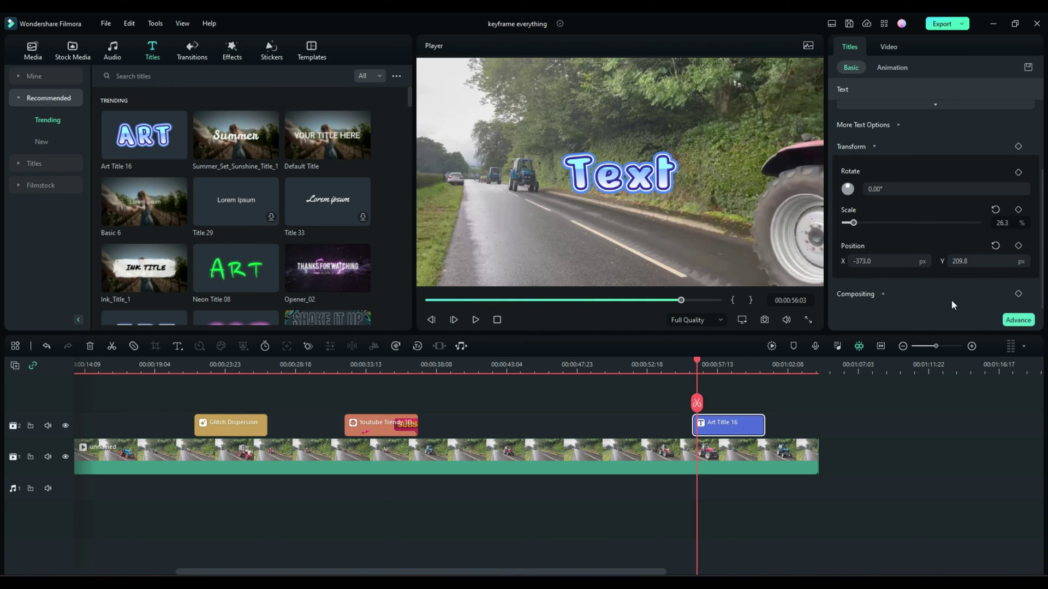
{"action": "left_click", "coordinate": [883, 294]}
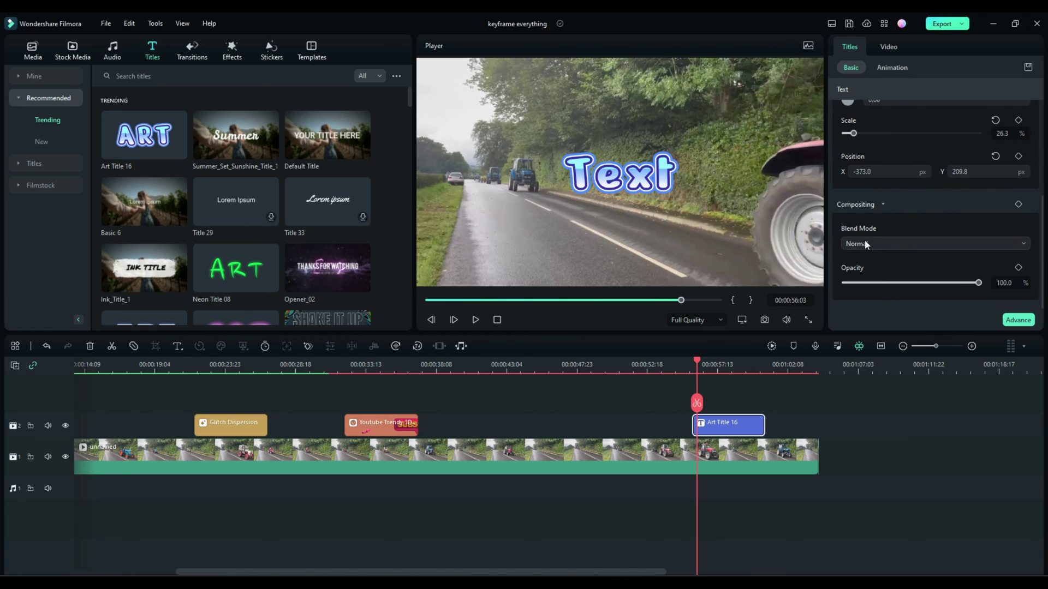
{"action": "scroll", "coordinate": [902, 250], "scroll_direction": "up", "scroll_amount": 3}
{"action": "scroll", "coordinate": [902, 249], "scroll_direction": "up", "scroll_amount": 1}
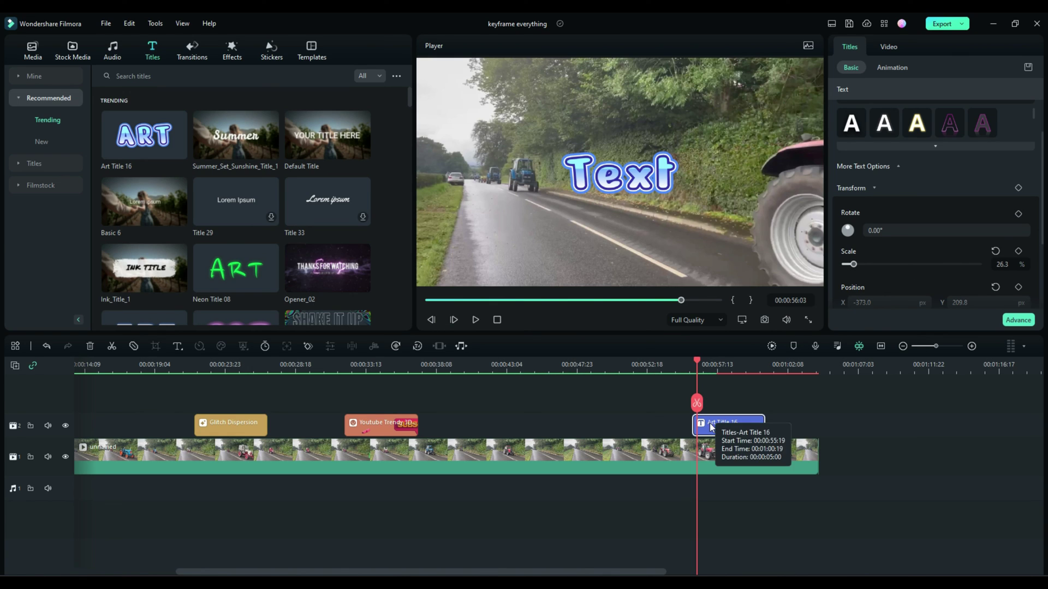
Keyframe the title's Rotate at 0° at its start and 360° at its end.
{"action": "left_click", "coordinate": [1018, 215]}
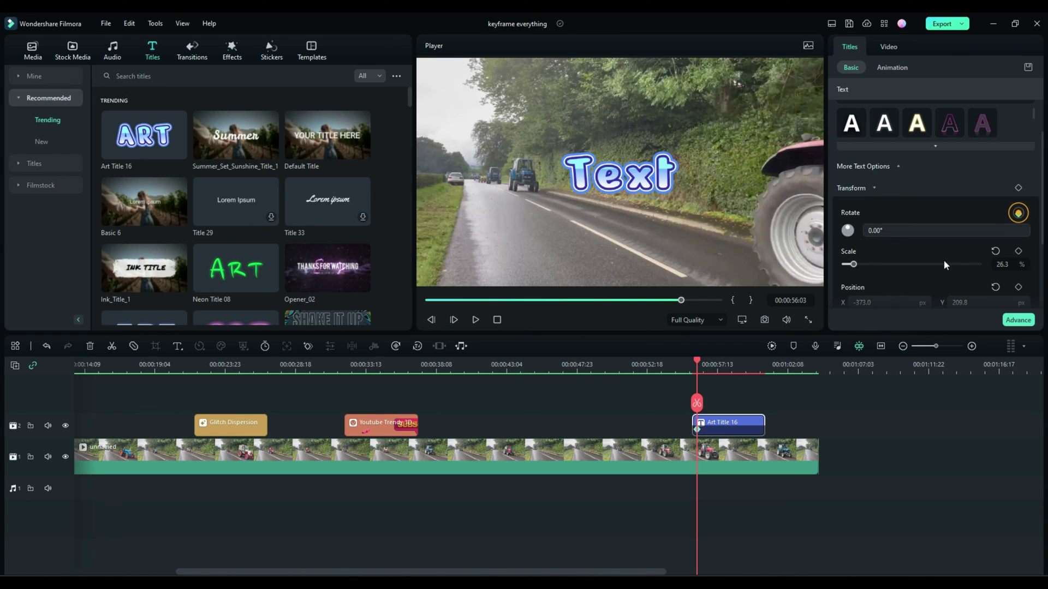
{"action": "left_click_drag", "start_coordinate": [697, 360], "coordinate": [763, 365]}
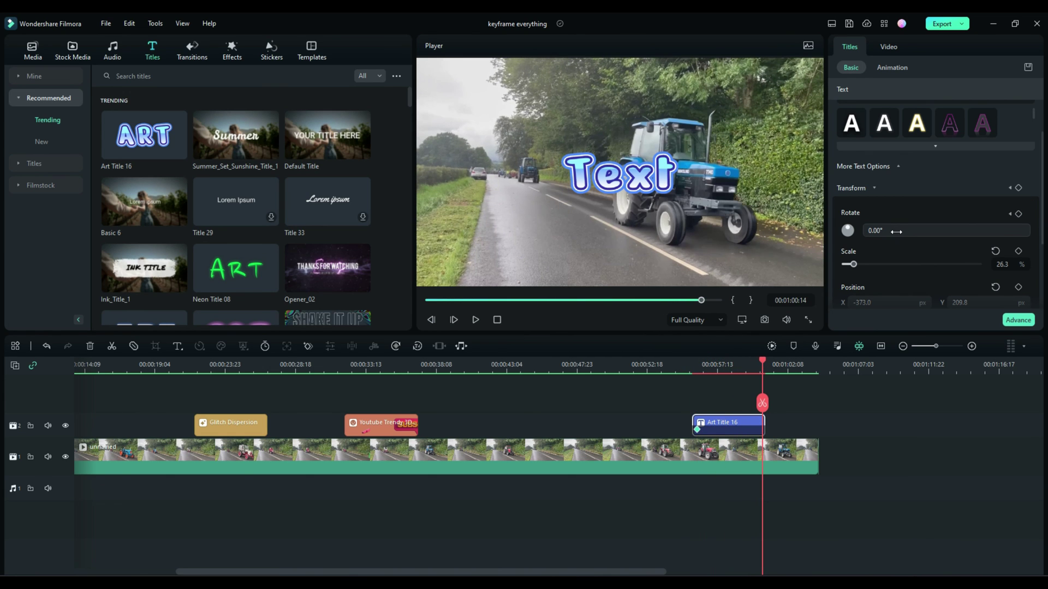
{"action": "left_click", "coordinate": [1018, 214]}
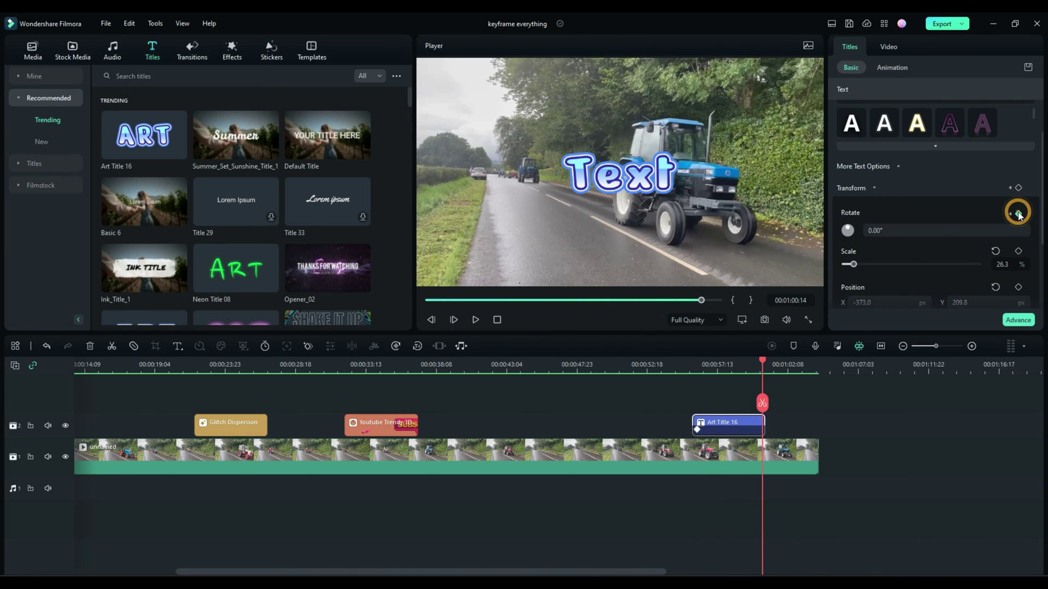
{"action": "left_click", "coordinate": [898, 232]}
{"action": "type", "text": "36"}
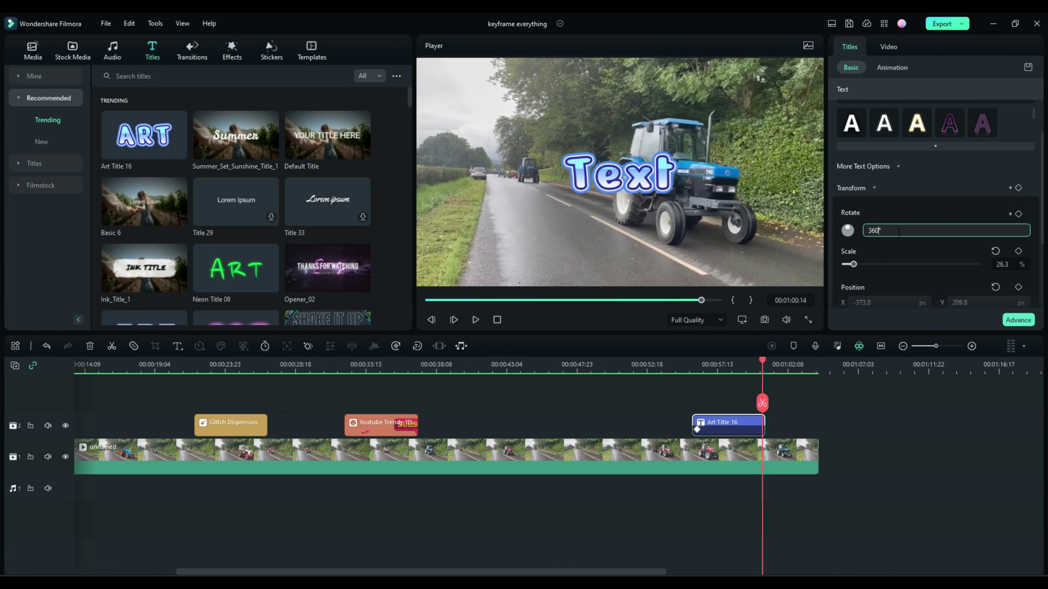
{"action": "type", "text": "0"}
{"action": "key", "text": "Return"}
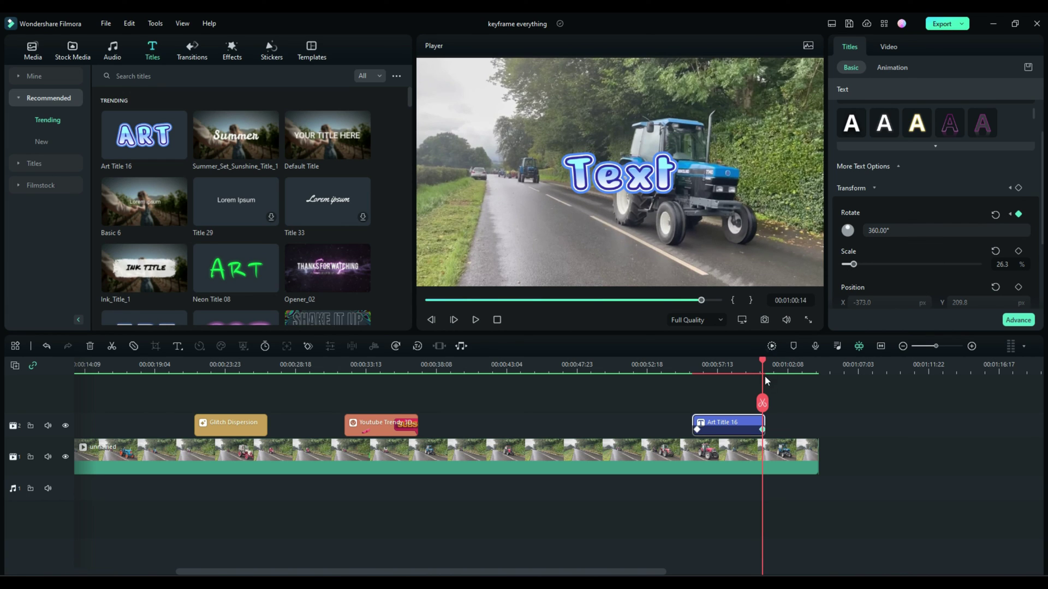
Play the title section back to watch the text spin.
{"action": "left_click_drag", "start_coordinate": [763, 361], "coordinate": [676, 361]}
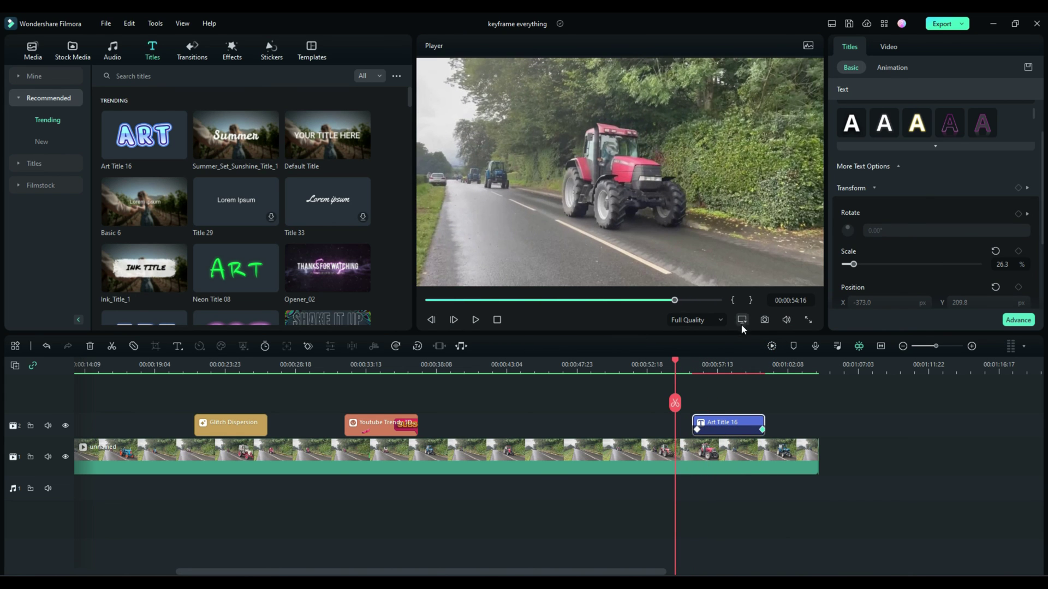
{"action": "left_click", "coordinate": [475, 320]}
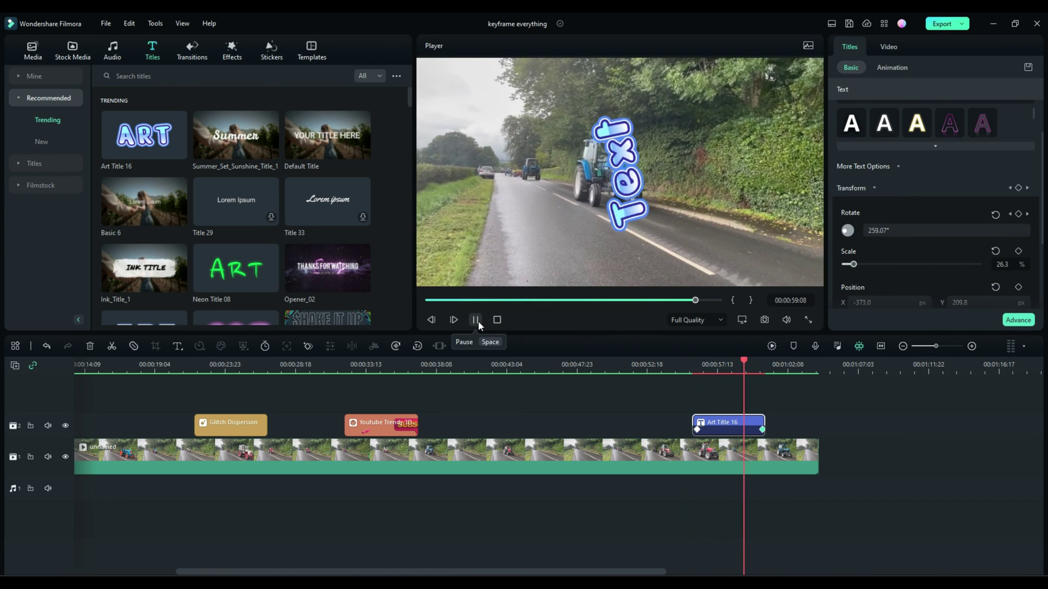
{"action": "left_click", "coordinate": [476, 321]}
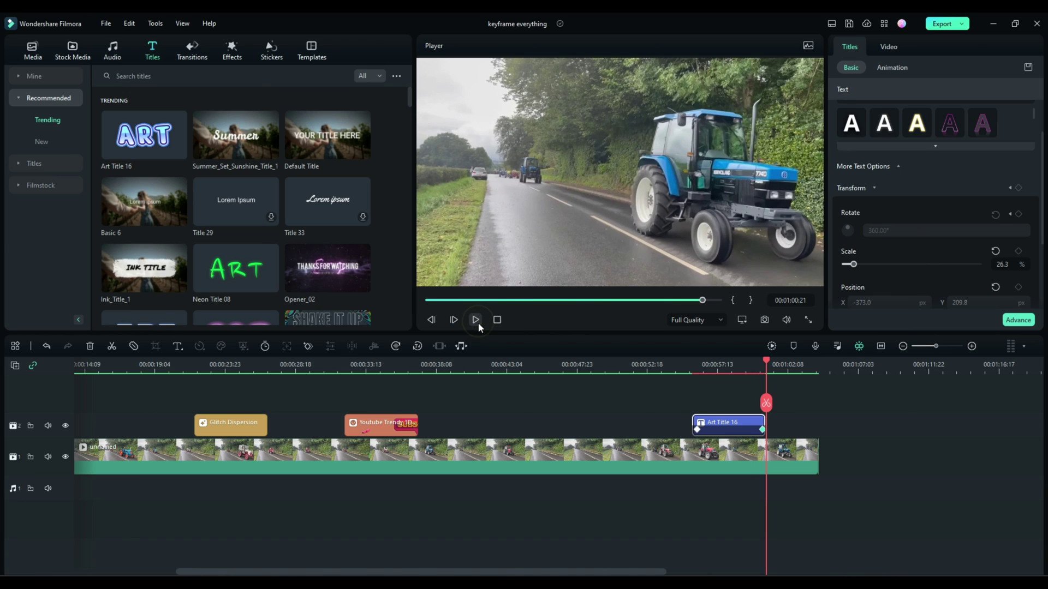